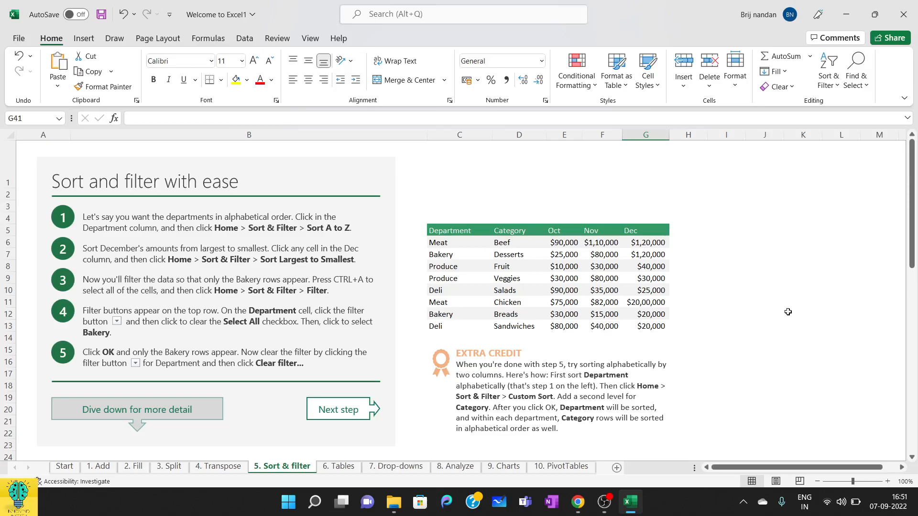
pyautogui.moveTo(458, 242); pyautogui.dragTo(456, 326)
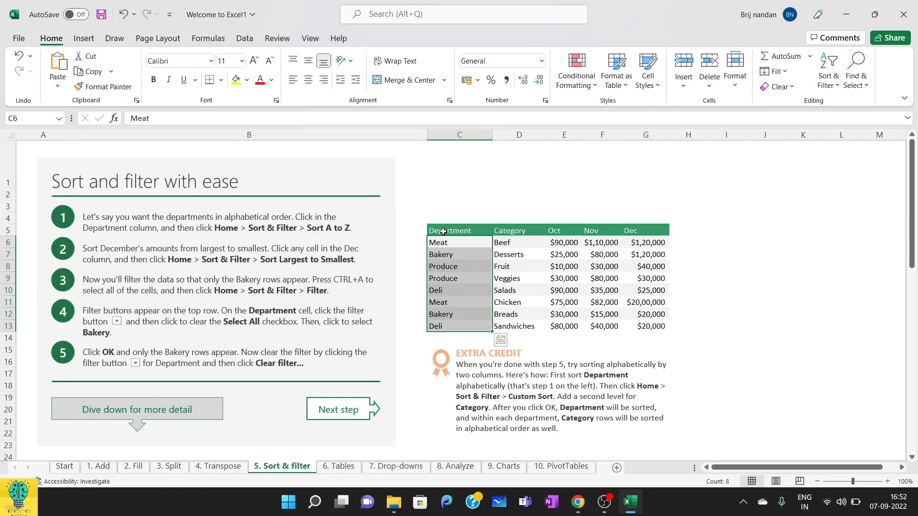
pyautogui.moveTo(442, 231); pyautogui.dragTo(660, 327)
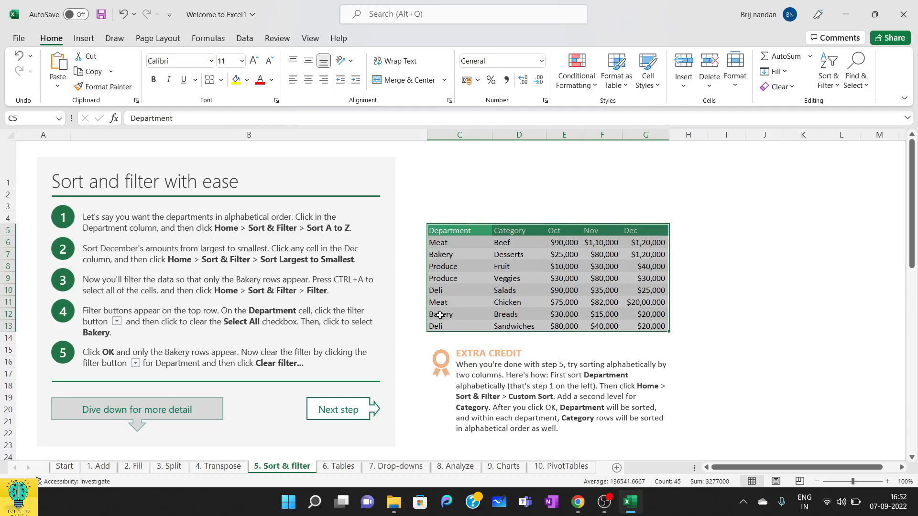
pyautogui.click(688, 313)
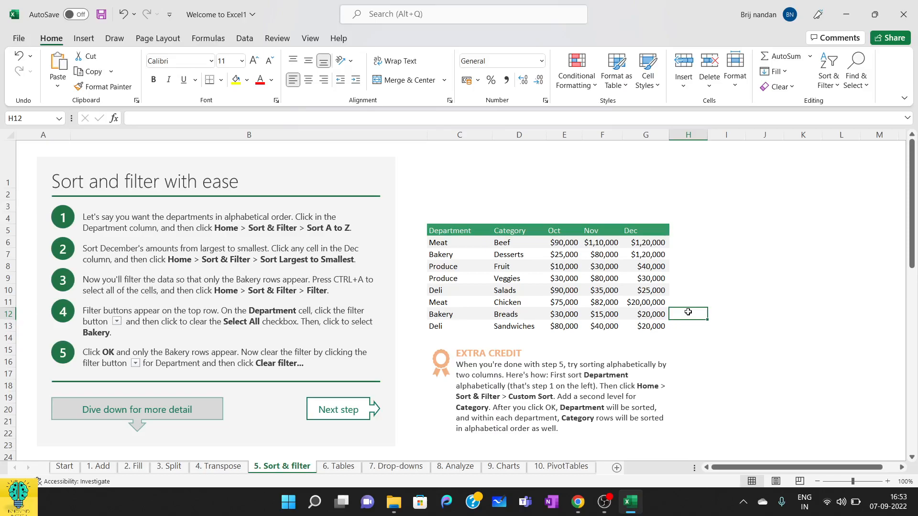
pyautogui.moveTo(443, 230); pyautogui.dragTo(636, 332)
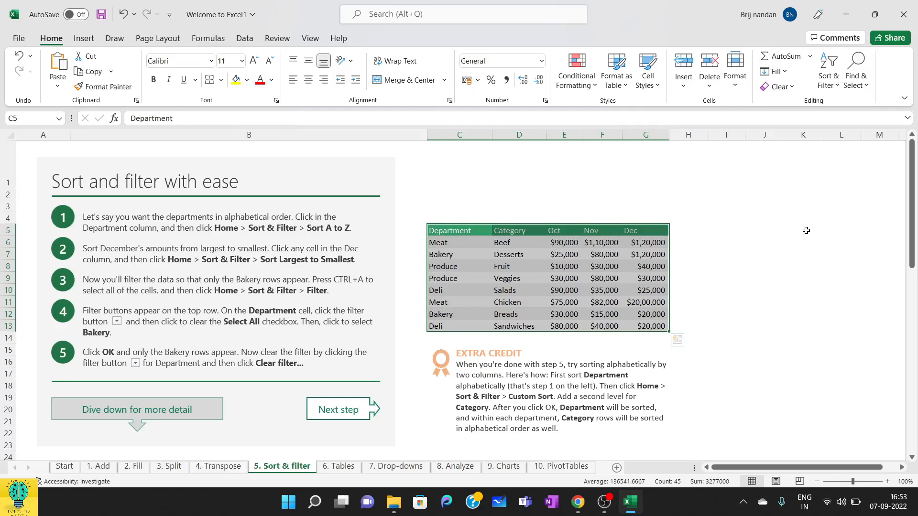
pyautogui.click(832, 91)
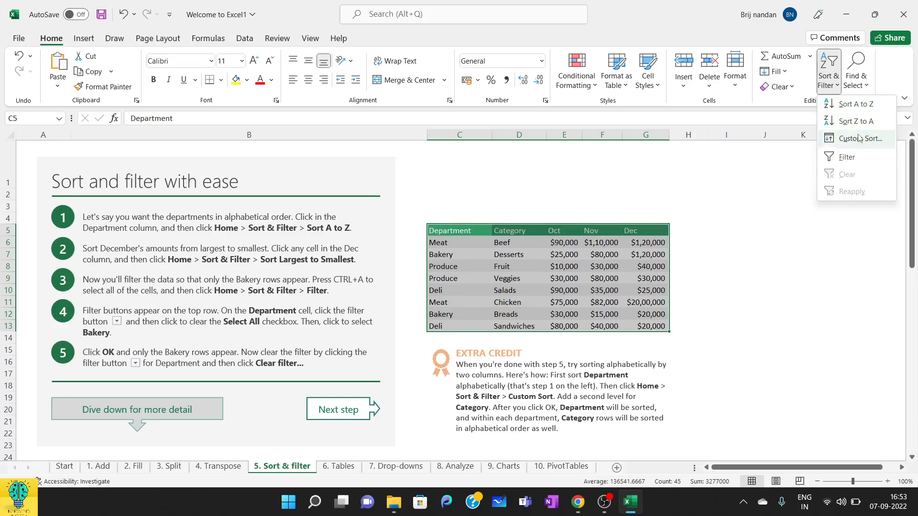
pyautogui.click(729, 213)
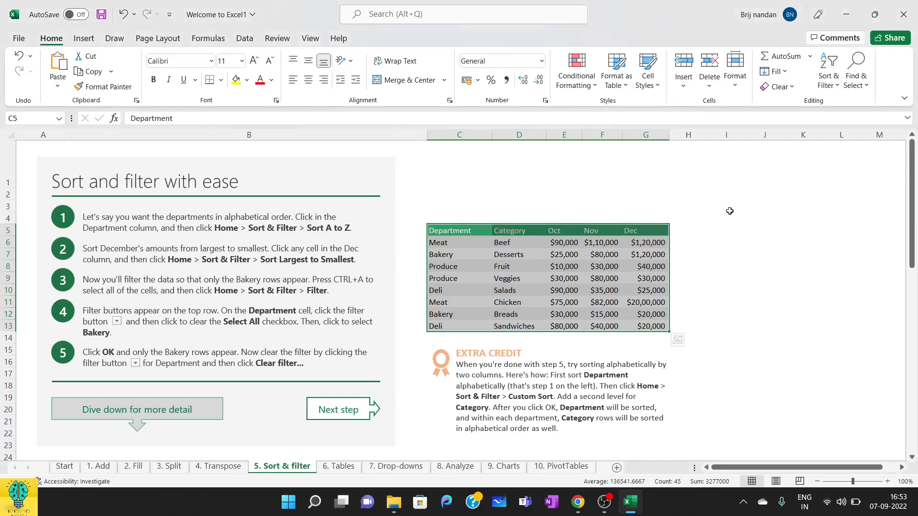
pyautogui.click(600, 193)
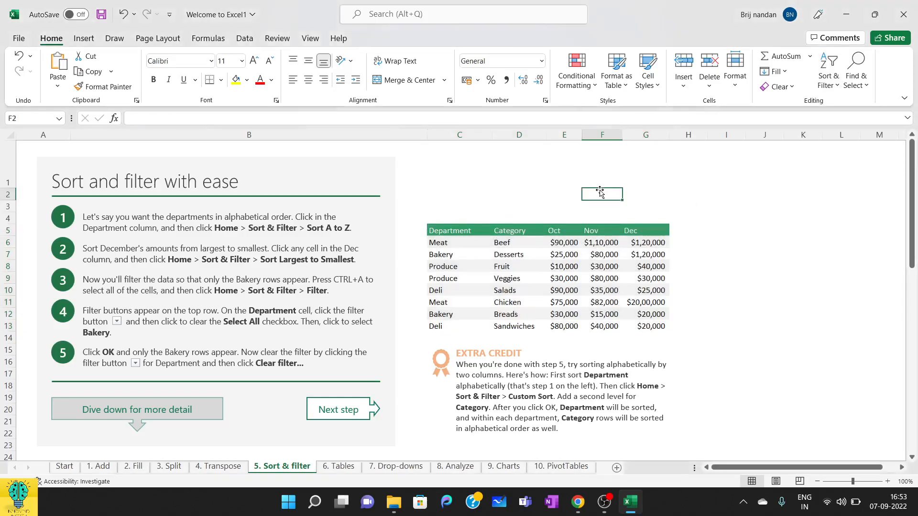
# Step: Sort the table alphabetically by the Department column, from A to Z
pyautogui.click(458, 230)
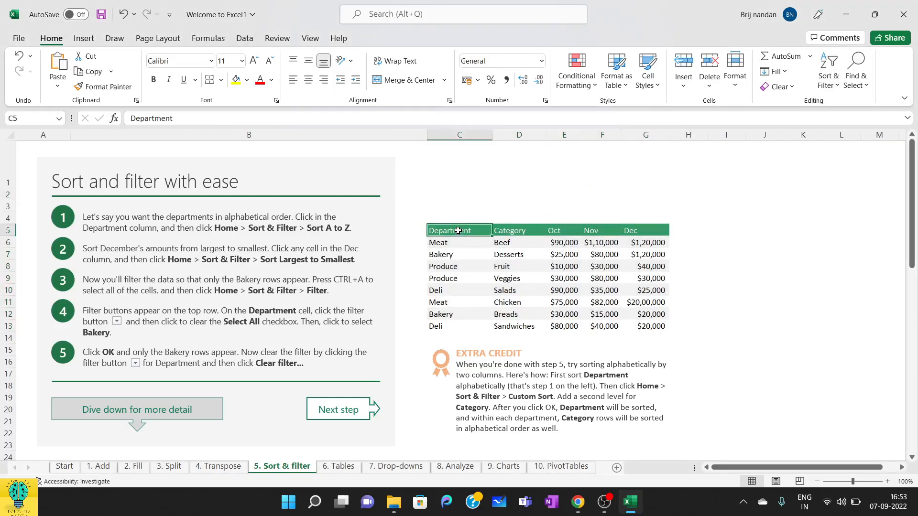
pyautogui.click(832, 87)
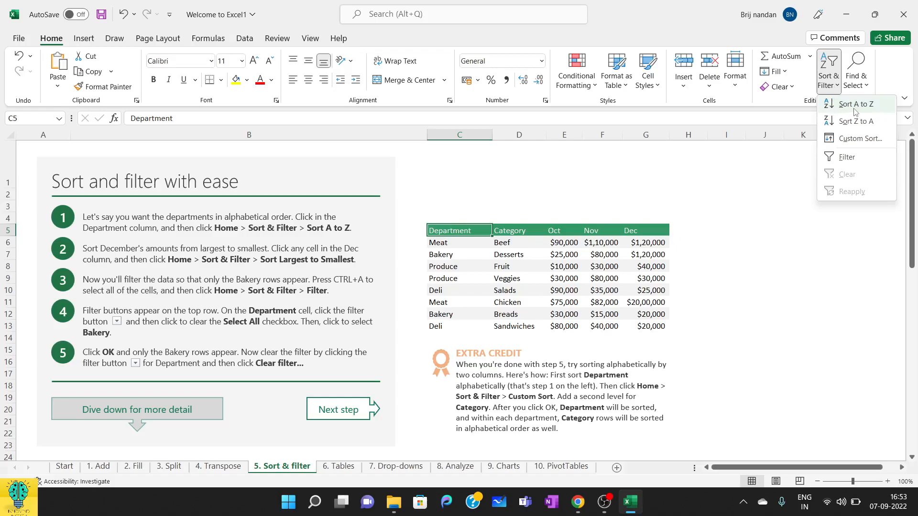
pyautogui.click(856, 106)
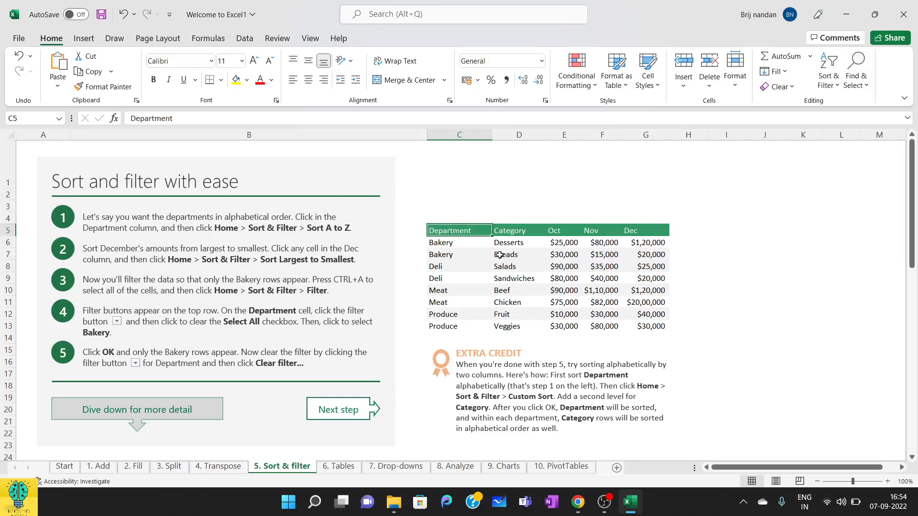
# Step: Custom-sort the table by Department and then by Category, both on cell values in A to Z order
pyautogui.click(531, 229)
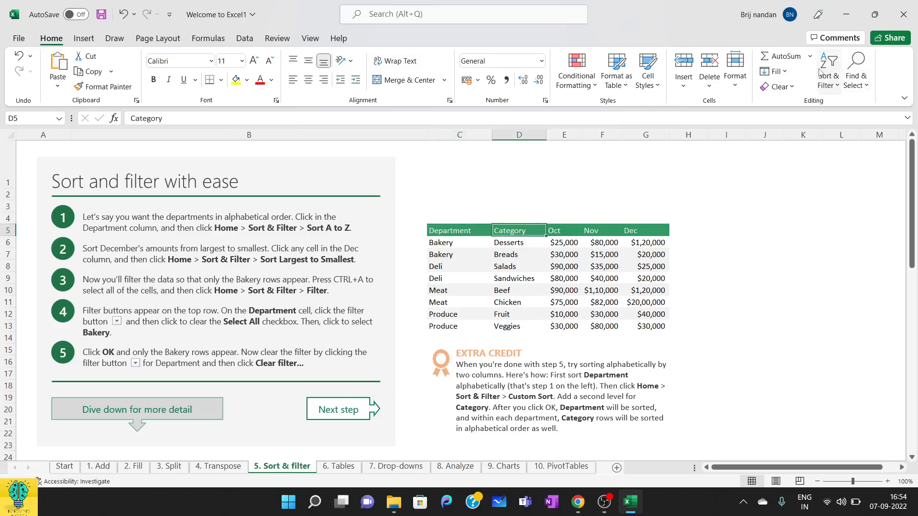
pyautogui.click(826, 85)
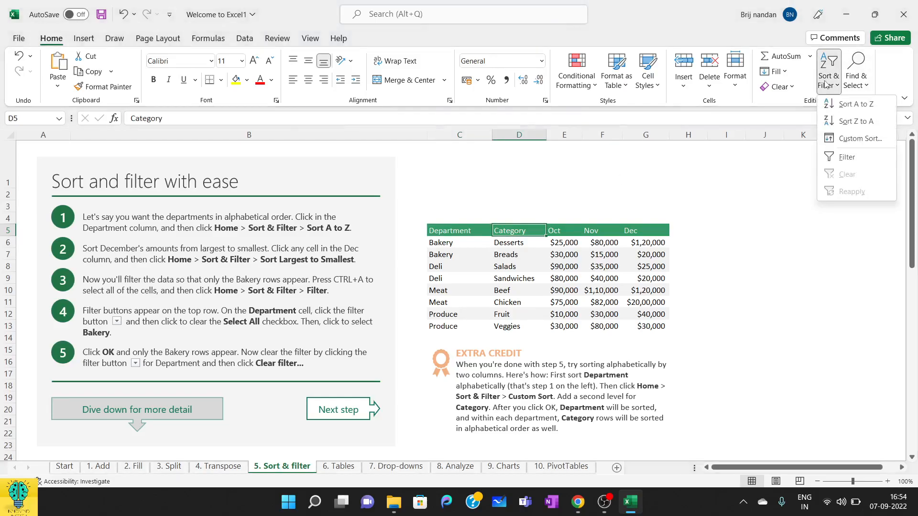
pyautogui.click(861, 138)
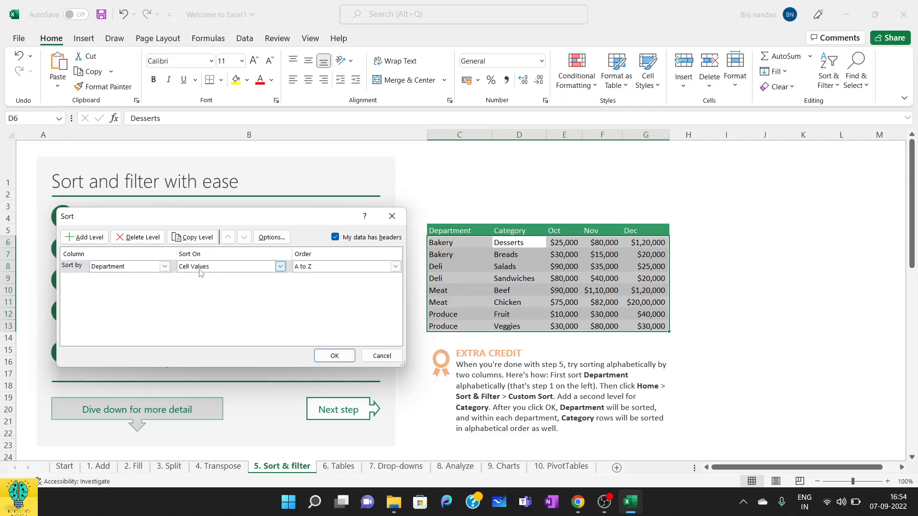
pyautogui.click(281, 268)
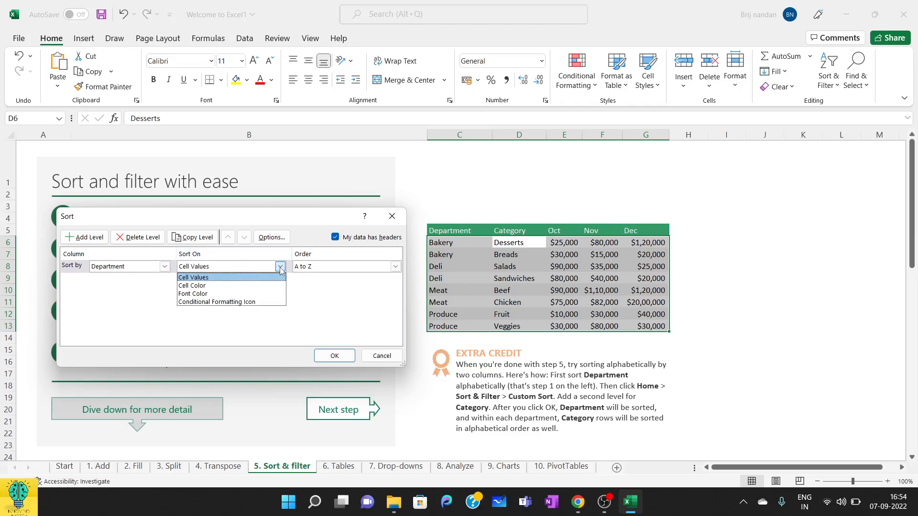
pyautogui.click(281, 269)
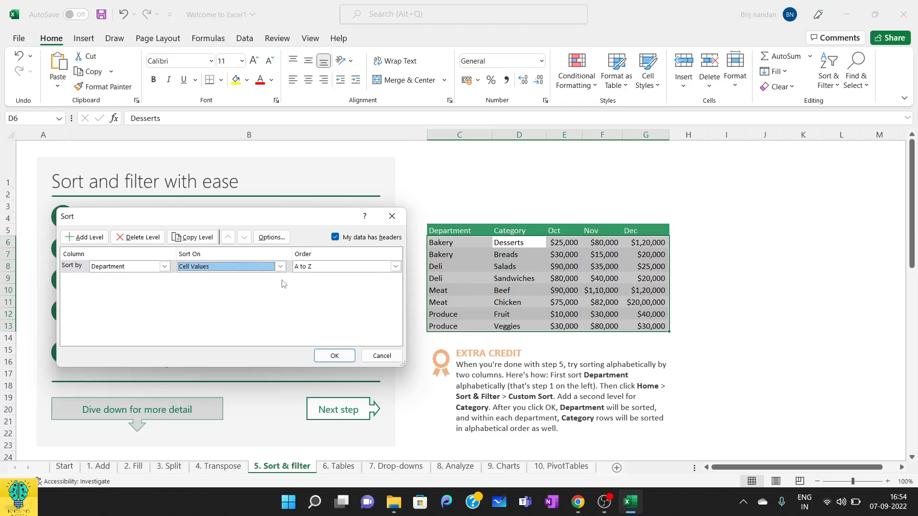
pyautogui.click(195, 238)
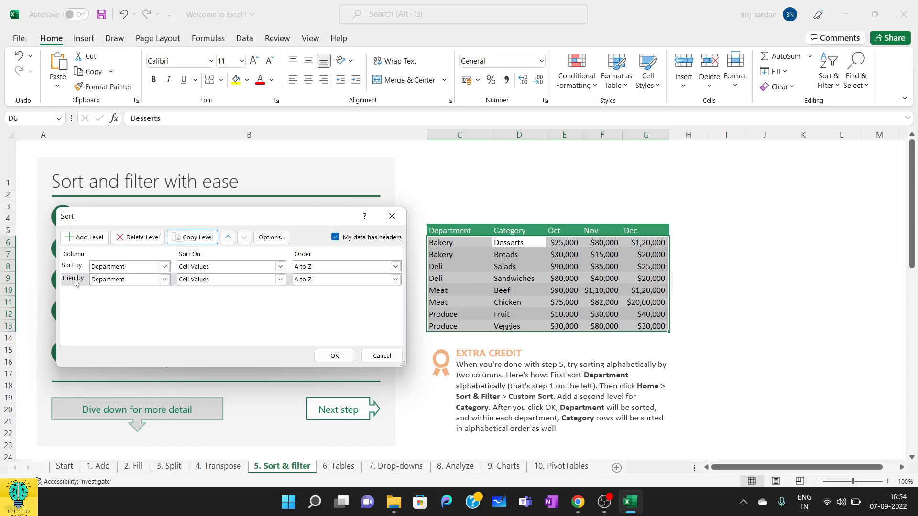
pyautogui.click(164, 279)
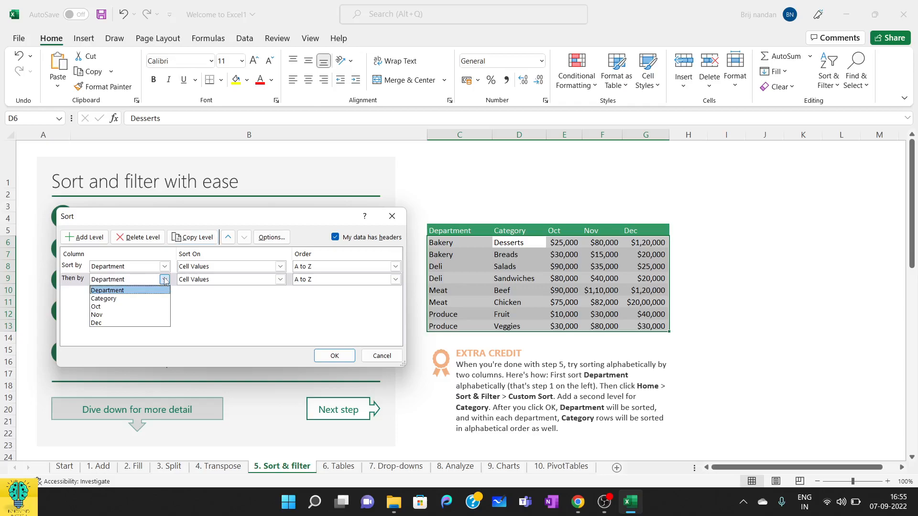
pyautogui.click(121, 299)
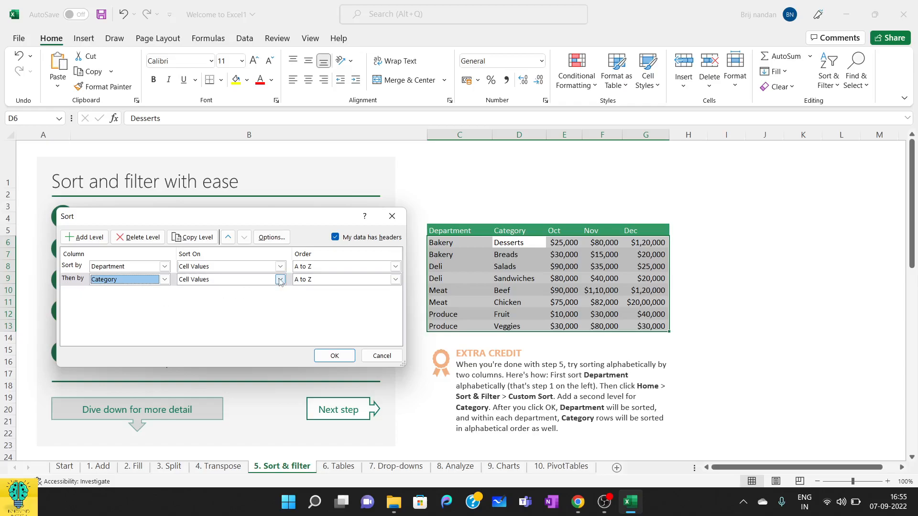
pyautogui.click(86, 238)
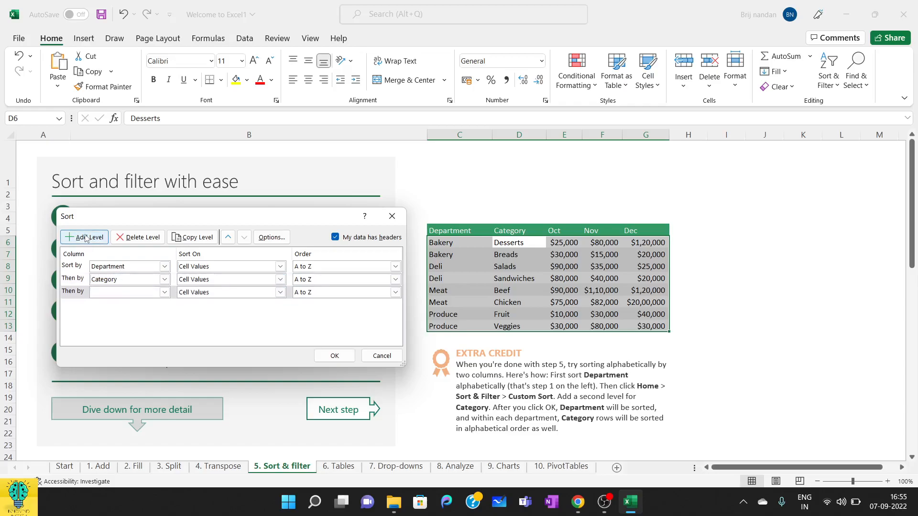
pyautogui.click(151, 241)
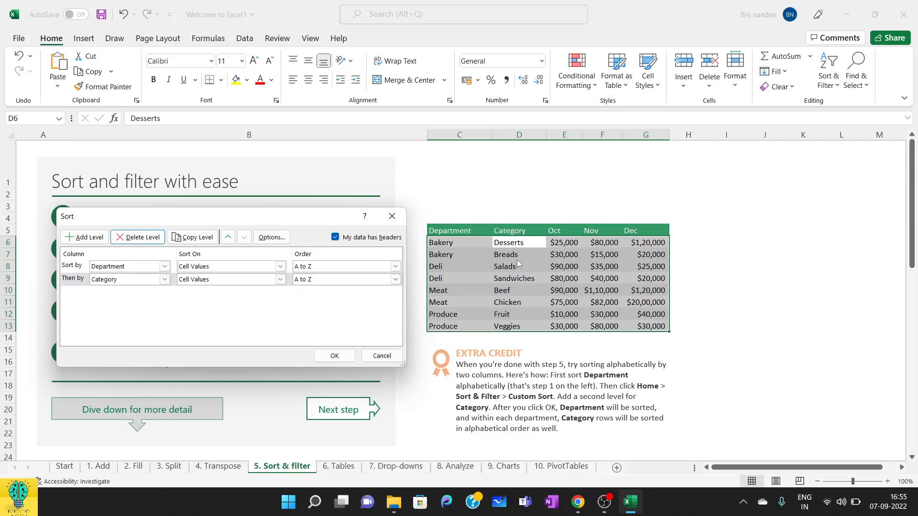
pyautogui.click(323, 360)
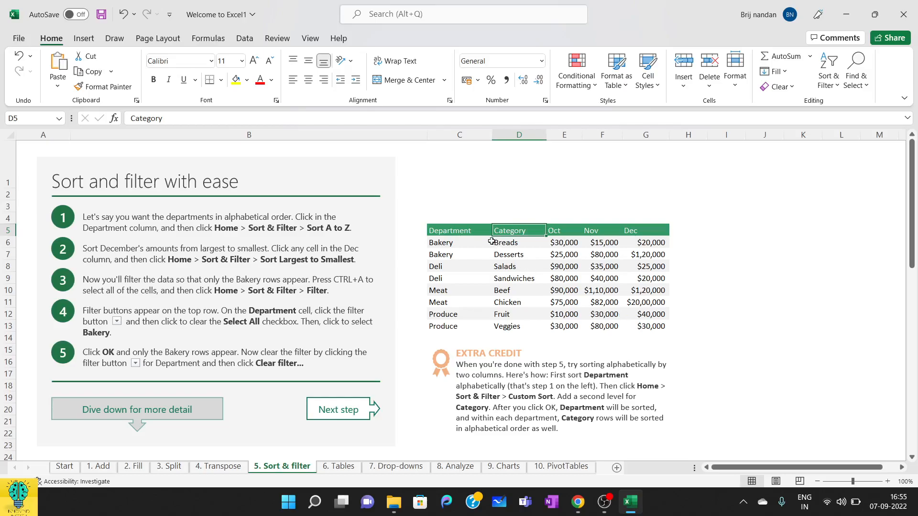
# Step: Undo both the custom sort and the earlier Department sort on the table
pyautogui.hotkey('ctrl', 'z')
pyautogui.hotkey('ctrl', 'z')
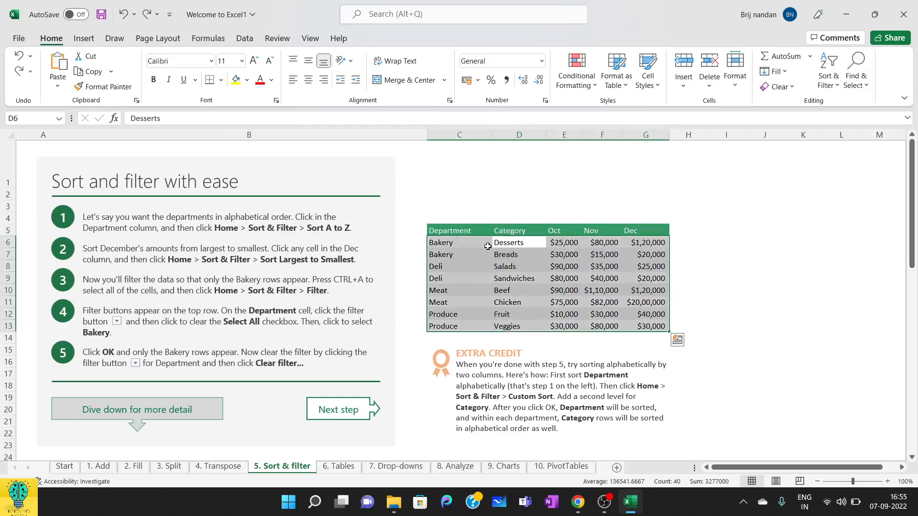
pyautogui.click(750, 277)
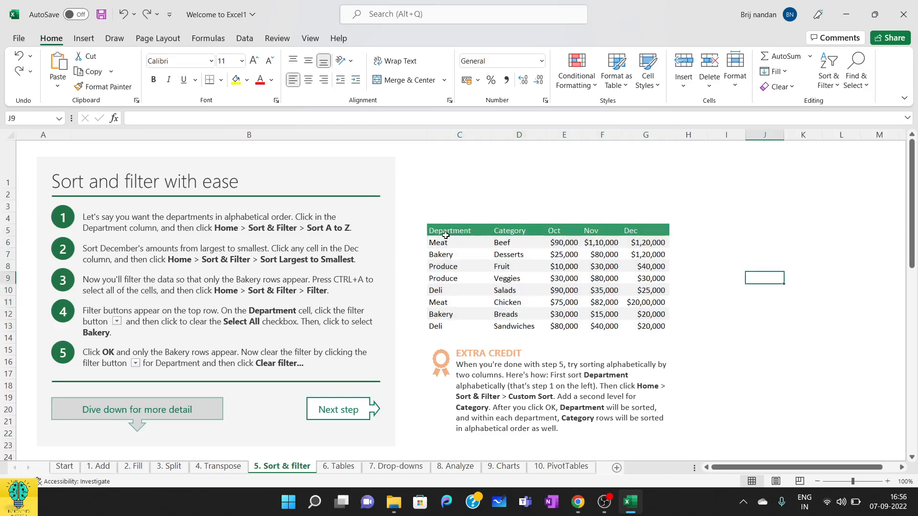
# Step: Turn on filtering for the table's header row, from Department through Dec
pyautogui.moveTo(437, 229); pyautogui.dragTo(653, 225)
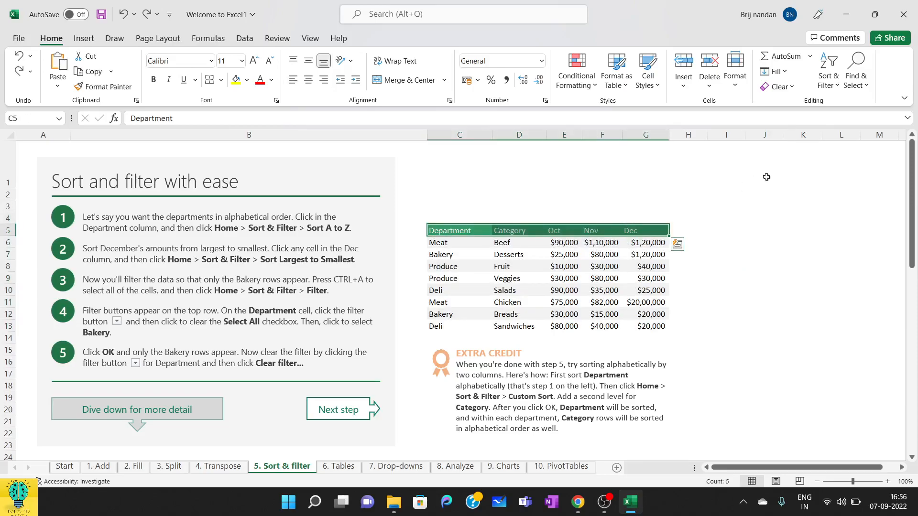
pyautogui.click(837, 86)
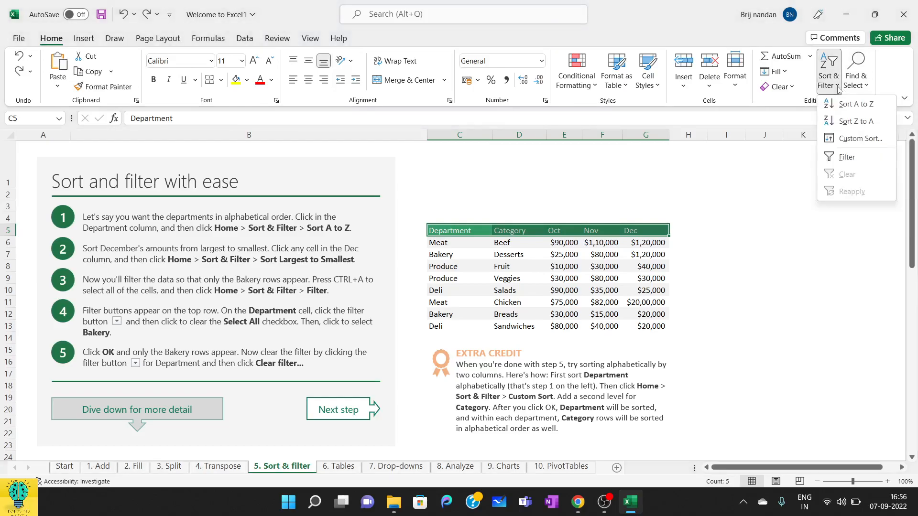
pyautogui.click(843, 159)
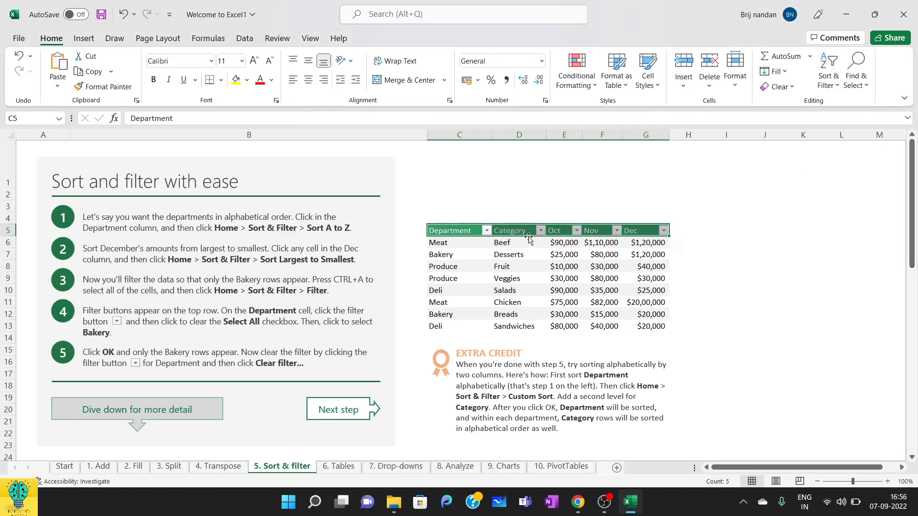
# Step: Filter the Department column to show only the Bakery rows
pyautogui.click(486, 233)
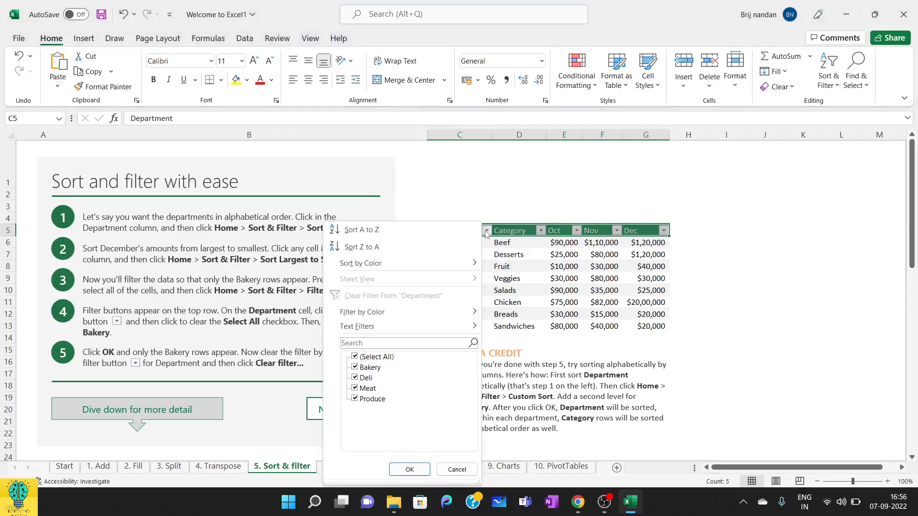
pyautogui.click(386, 361)
pyautogui.click(386, 361)
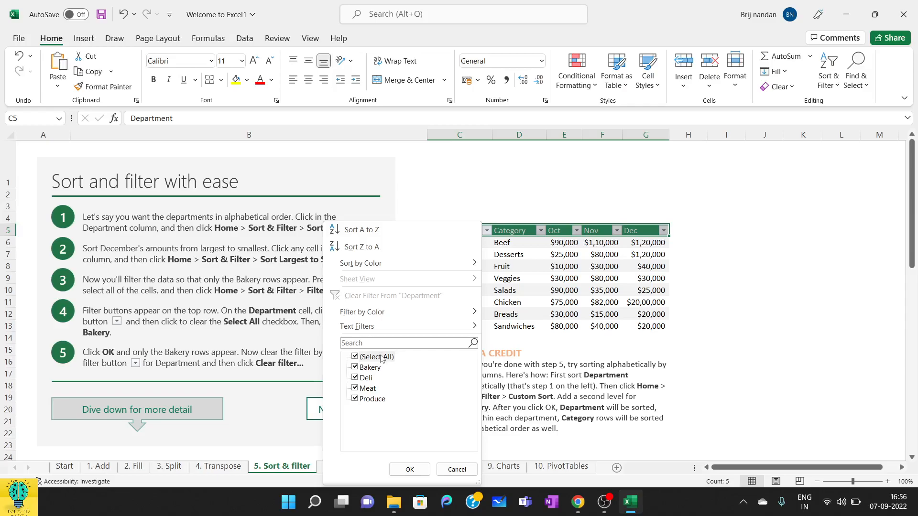
pyautogui.click(381, 358)
pyautogui.click(356, 369)
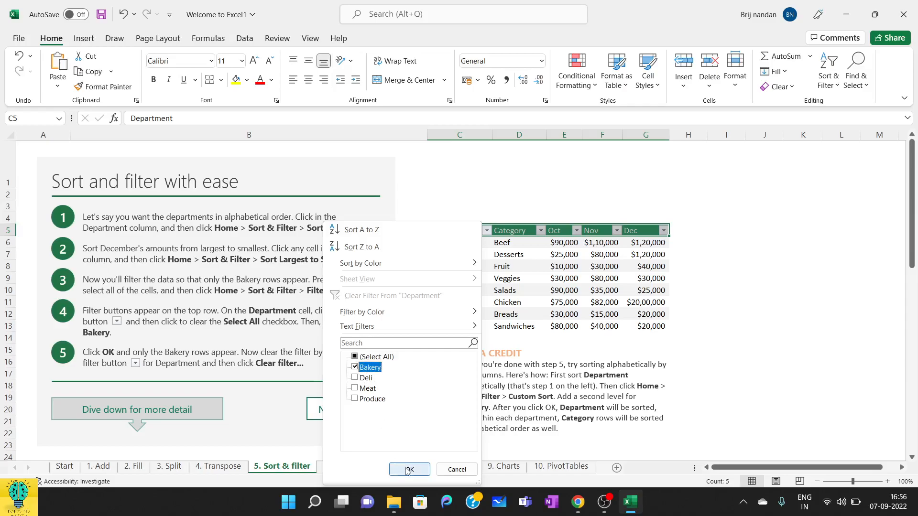
pyautogui.click(408, 470)
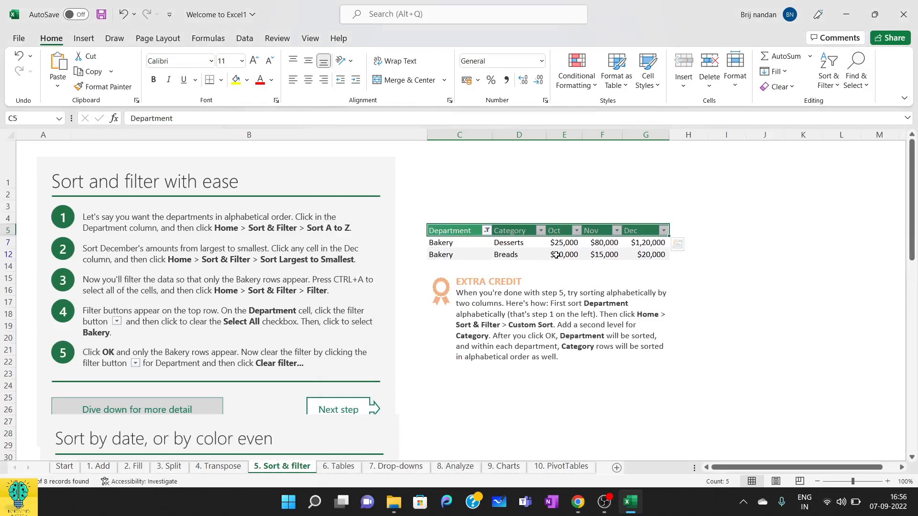
# Step: Filter the Category column to show only Breads, and turn off filtering for the whole table
pyautogui.click(541, 233)
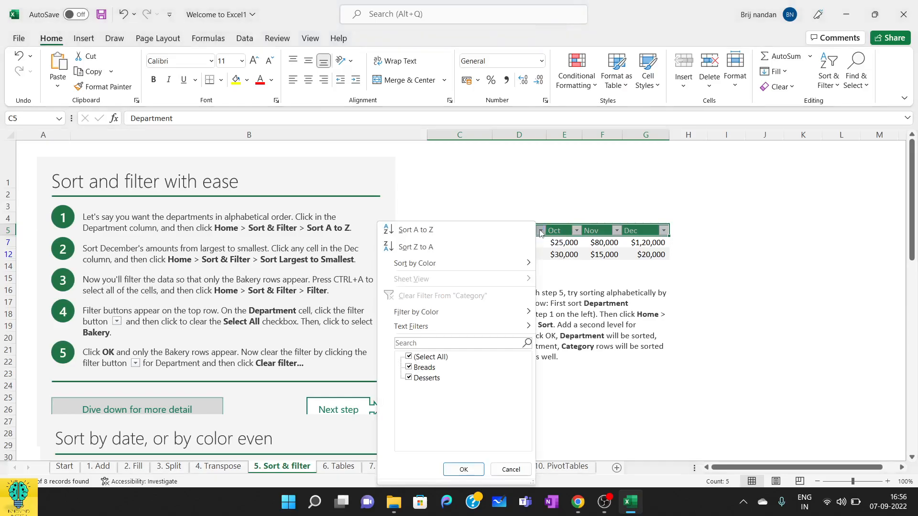
pyautogui.click(418, 359)
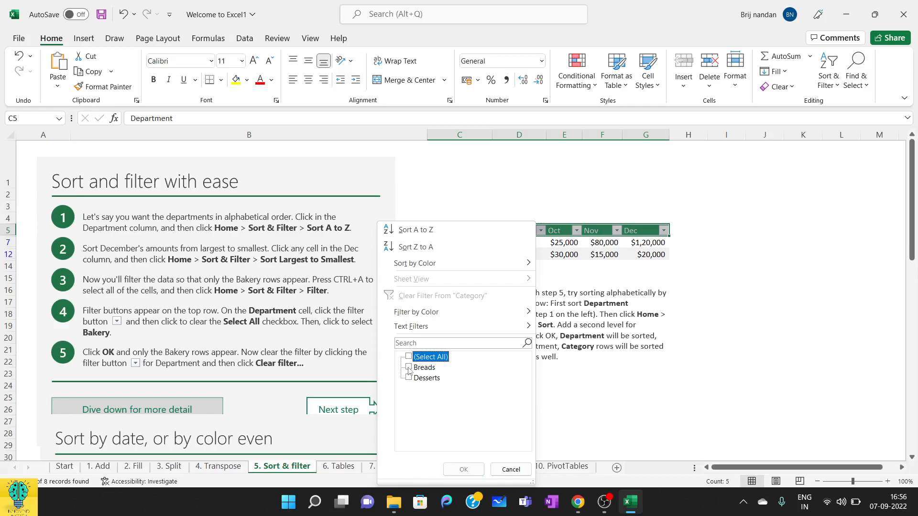
pyautogui.click(413, 368)
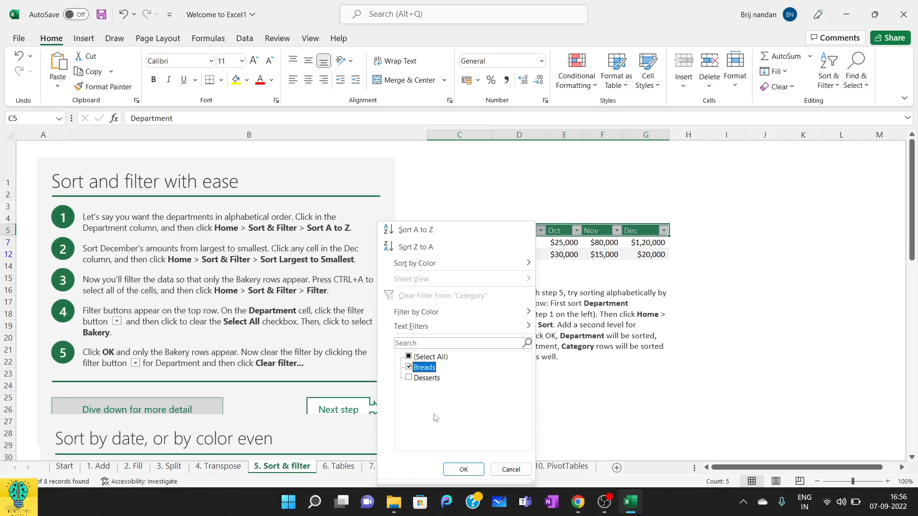
pyautogui.click(468, 473)
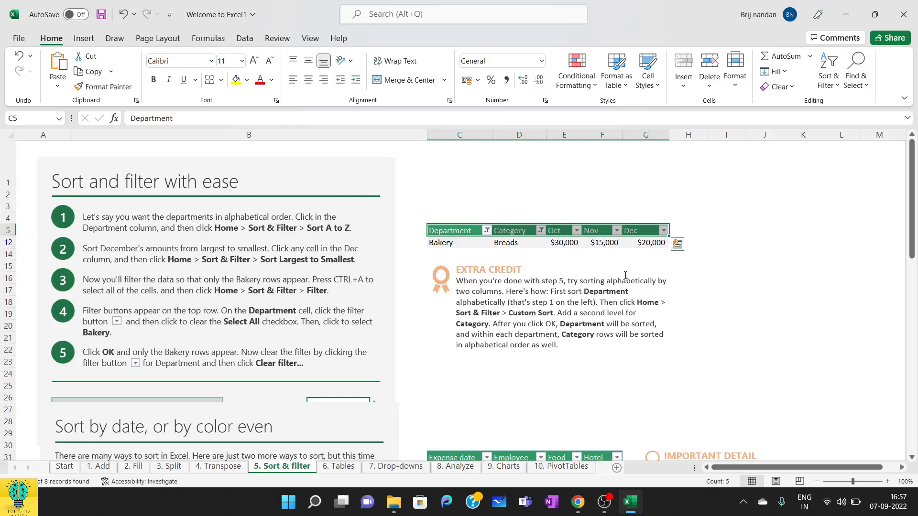
pyautogui.hotkey('ctrl', 'shift', 'l')
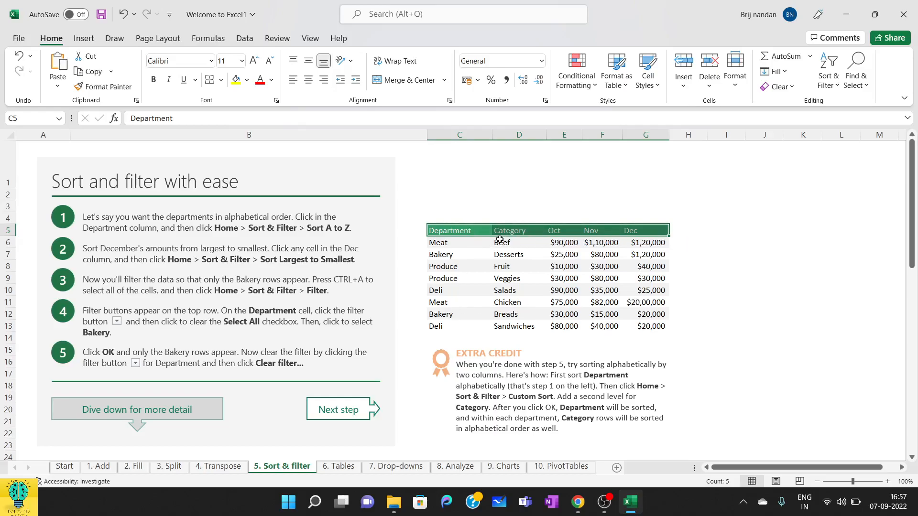
# Step: Turn on filtering for the sales table's header row and filter the Department column to show only Deli and Meat
pyautogui.moveTo(471, 228); pyautogui.dragTo(638, 229)
pyautogui.hotkey('ctrl', 'shift', 'l')
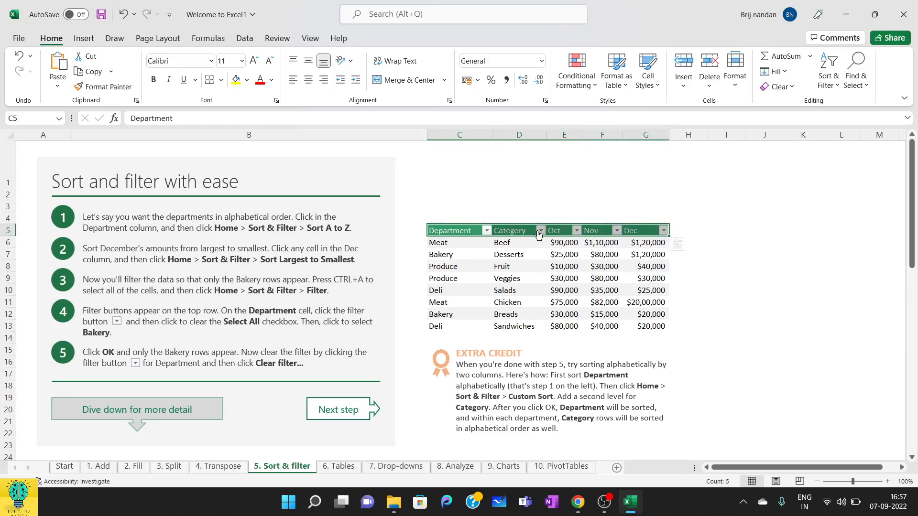
pyautogui.click(487, 231)
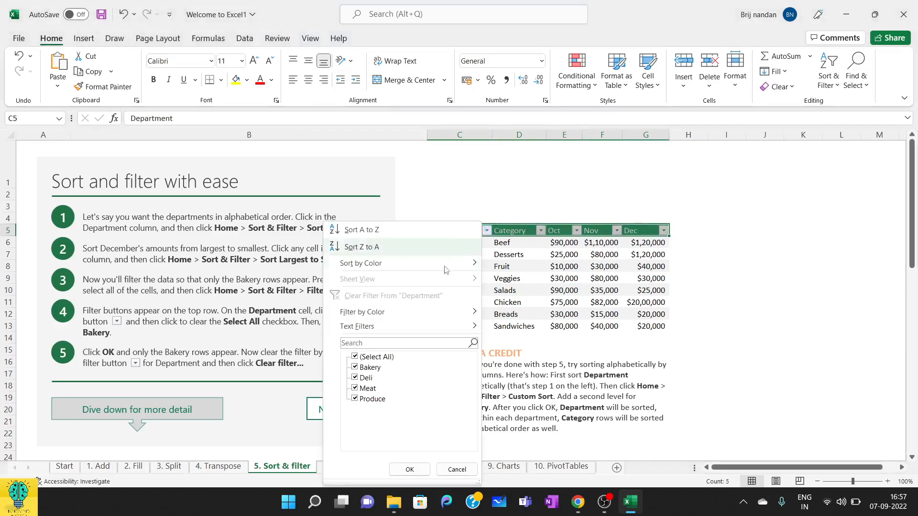
pyautogui.click(376, 358)
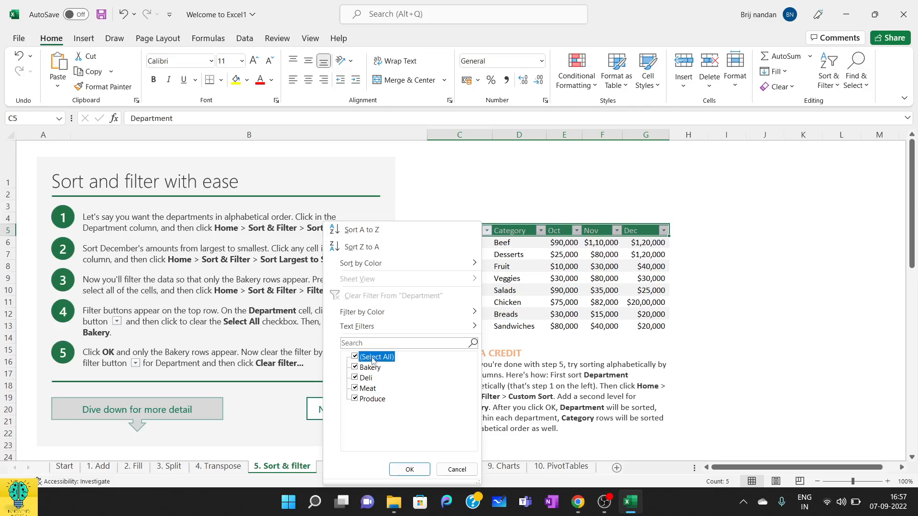
pyautogui.click(370, 379)
pyautogui.click(370, 389)
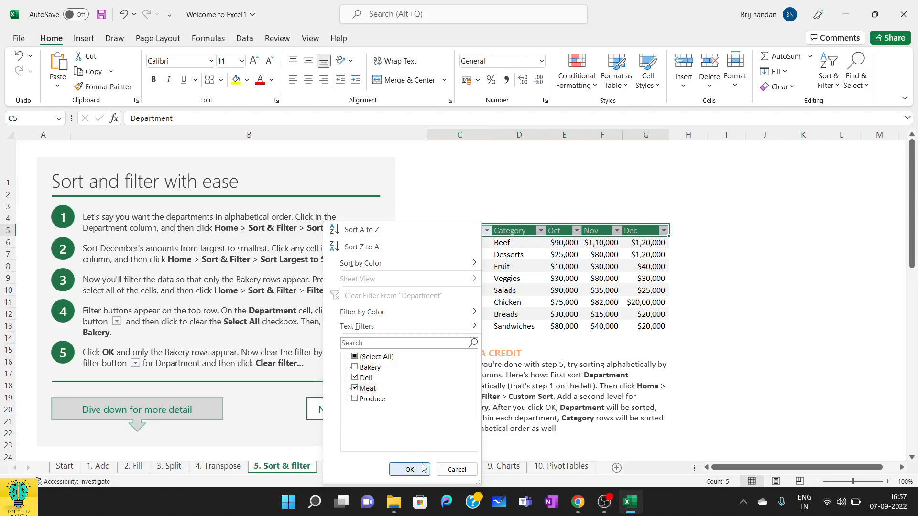
pyautogui.click(410, 470)
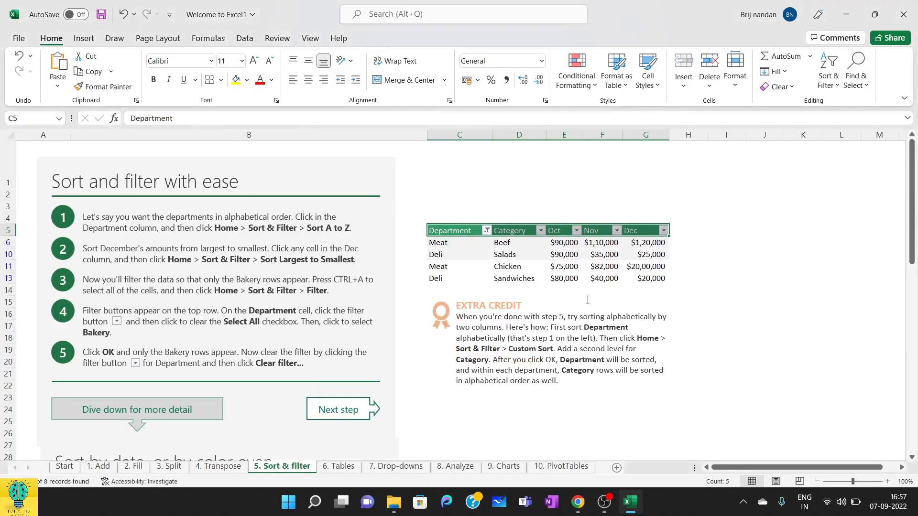
# Step: Clear the filter from the Department column and turn off filtering for the sales table
pyautogui.click(486, 232)
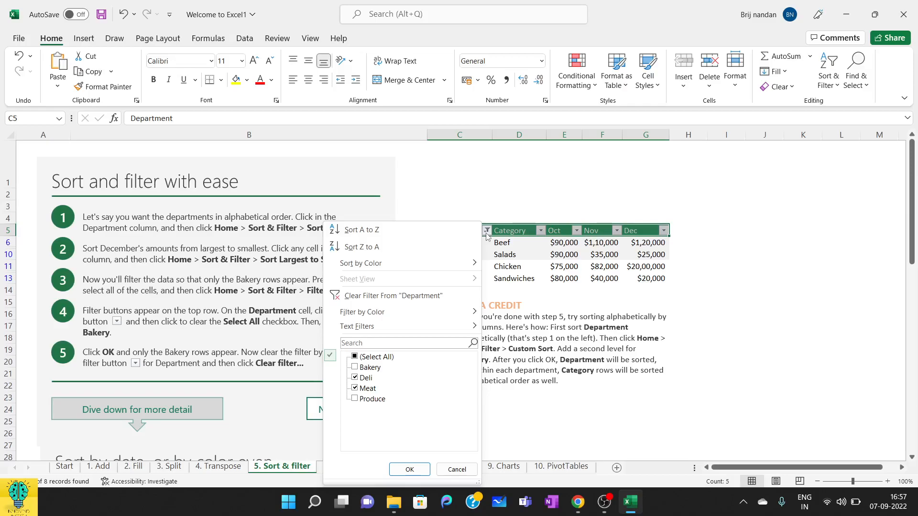
pyautogui.click(429, 301)
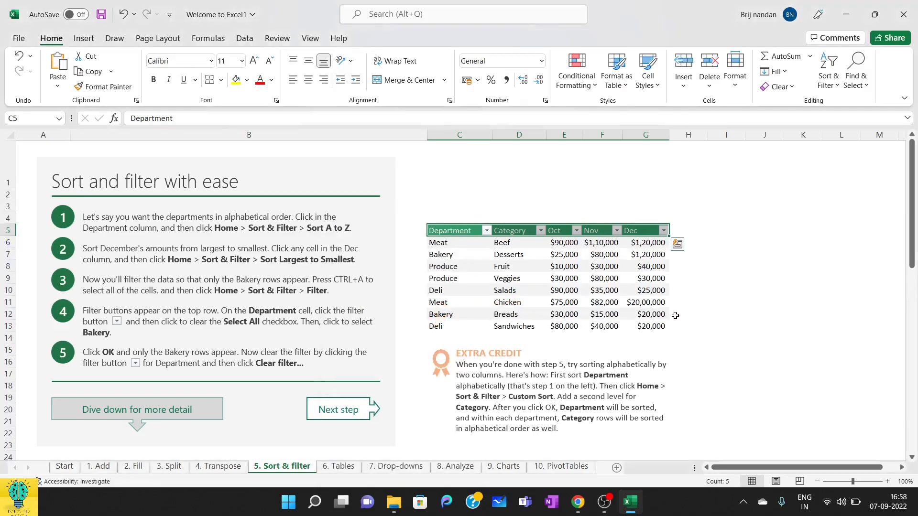
pyautogui.click(447, 229)
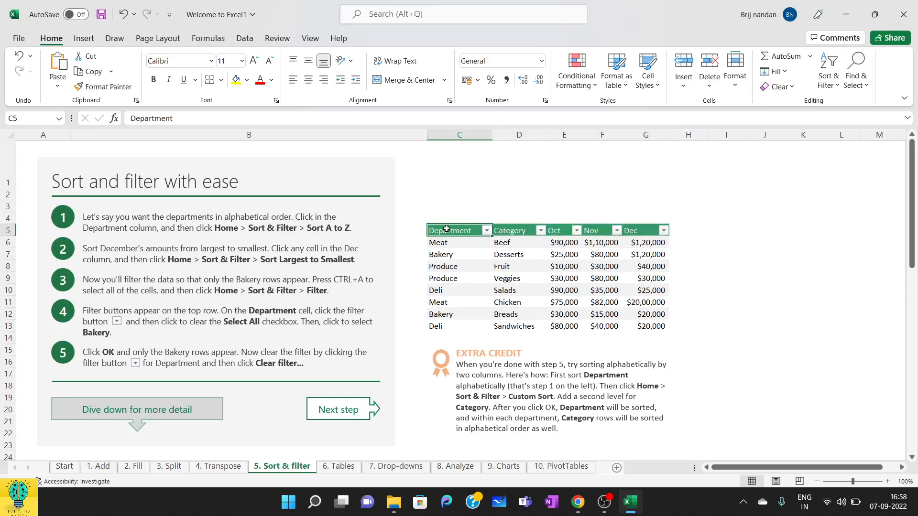
pyautogui.moveTo(447, 229); pyautogui.dragTo(647, 231)
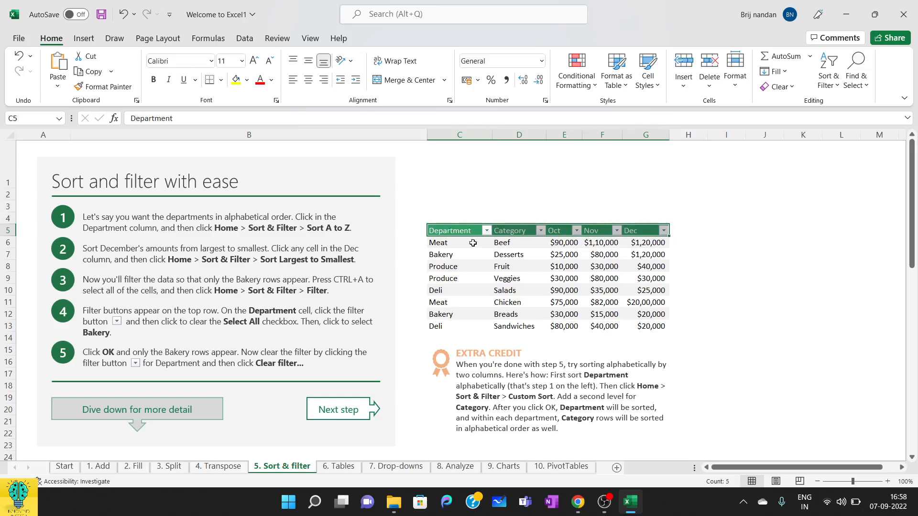
pyautogui.click(422, 236)
pyautogui.click(440, 235)
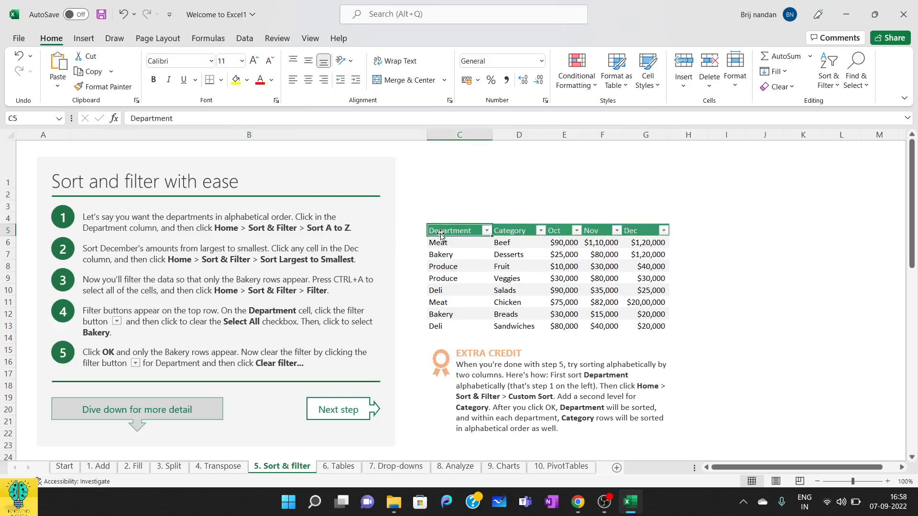
pyautogui.hotkey('ctrl', 'shift', 'l')
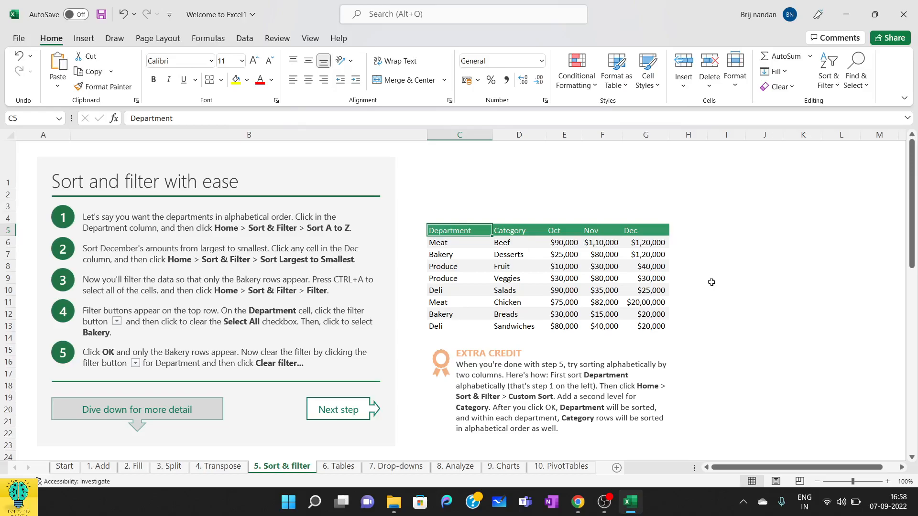
# Step: Sort the expense table in the "Sort by date, or by color even" section by Expense date, oldest to newest
pyautogui.scroll(-2, 711, 282)
pyautogui.scroll(-5, 712, 282)
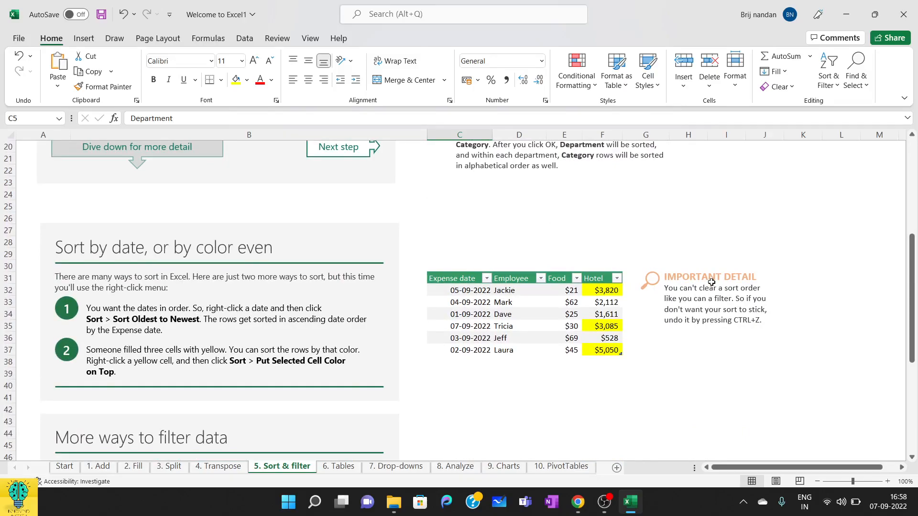
pyautogui.click(462, 290)
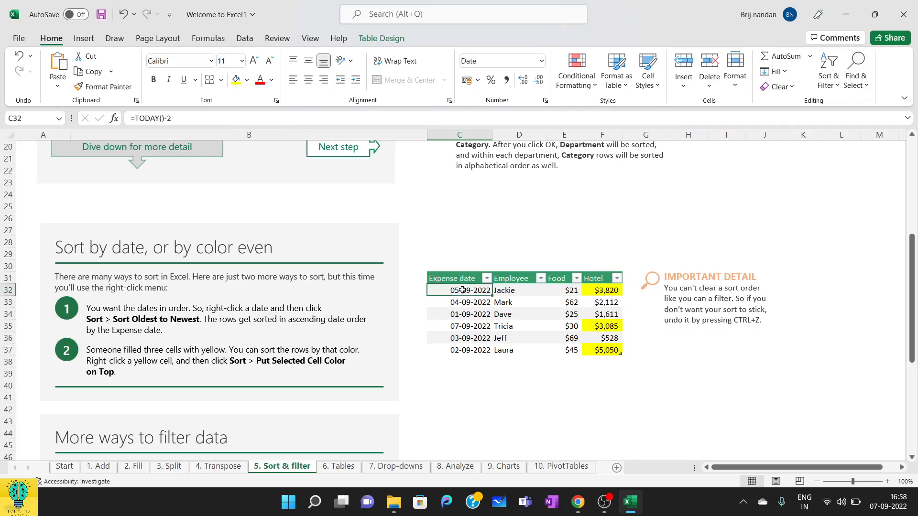
pyautogui.click(827, 85)
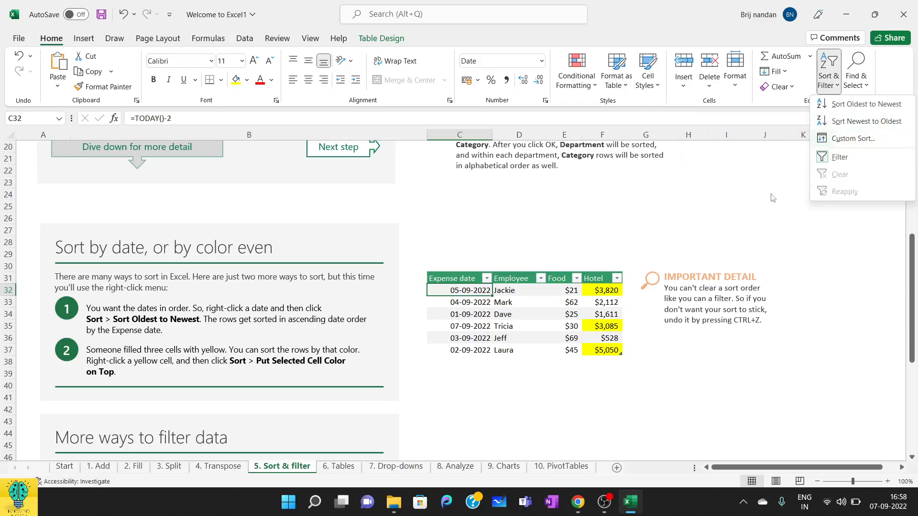
pyautogui.click(441, 391)
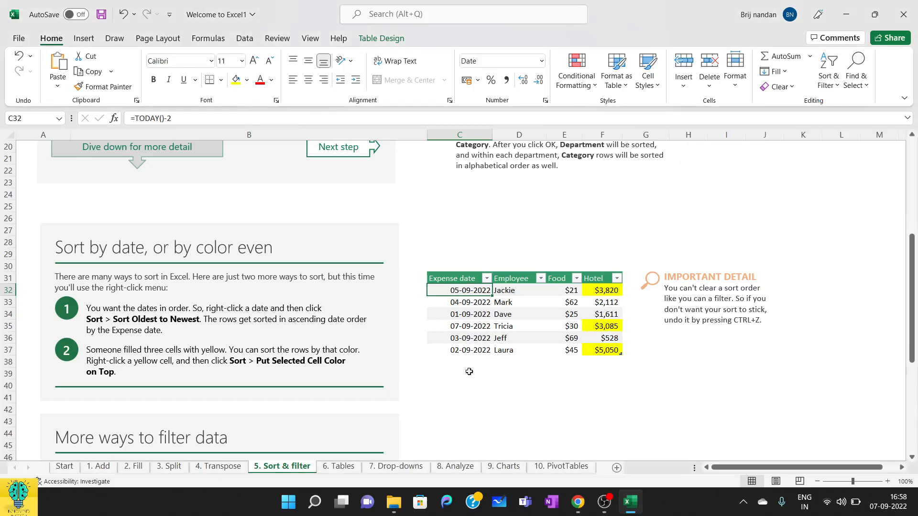
pyautogui.rightClick(477, 291)
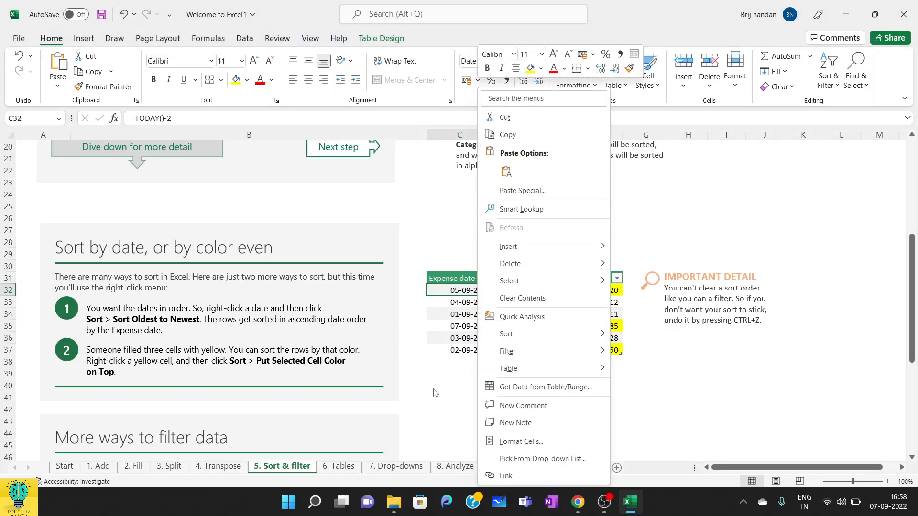
pyautogui.moveTo(526, 354)
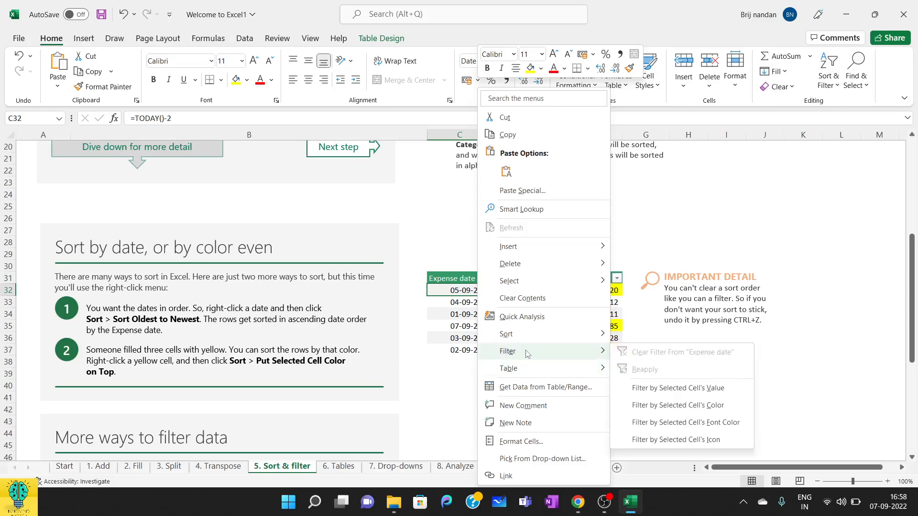
pyautogui.moveTo(604, 335)
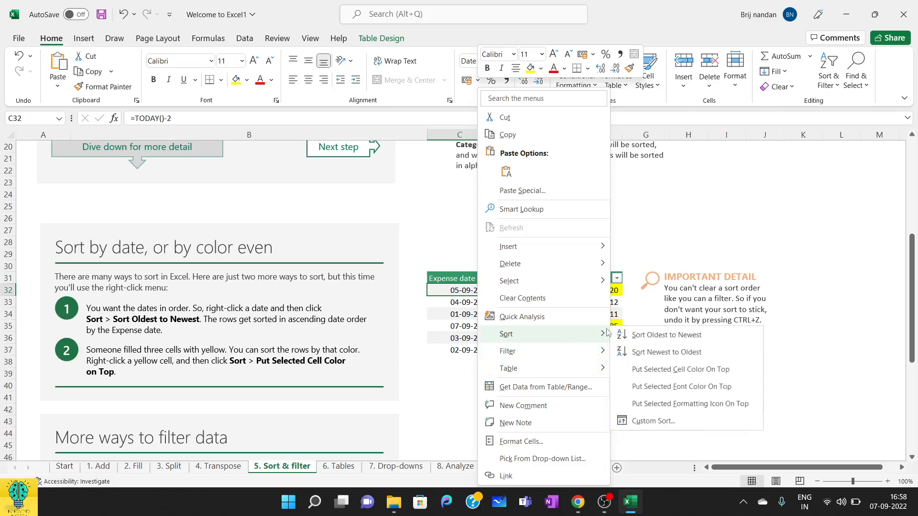
pyautogui.click(674, 337)
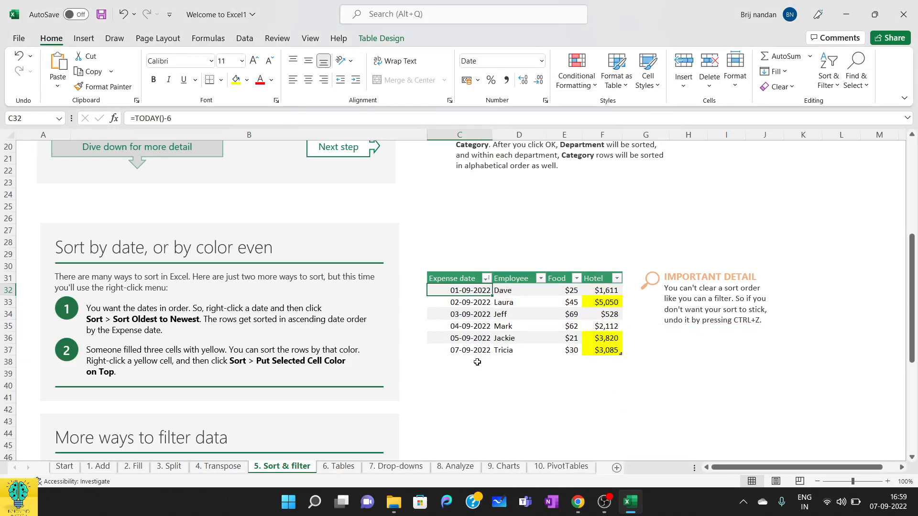
# Step: Check the filter options of the Expense date column, and undo the date sort
pyautogui.click(487, 279)
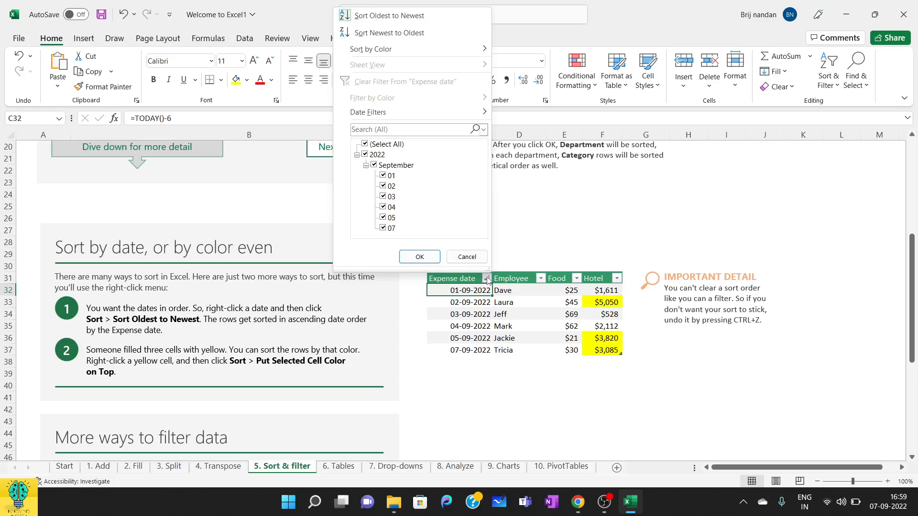
pyautogui.click(558, 240)
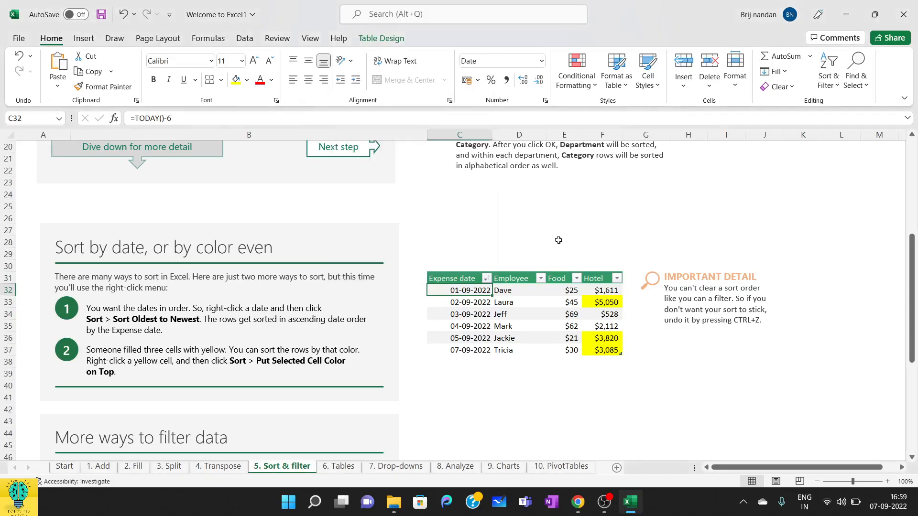
pyautogui.hotkey('ctrl', 'z')
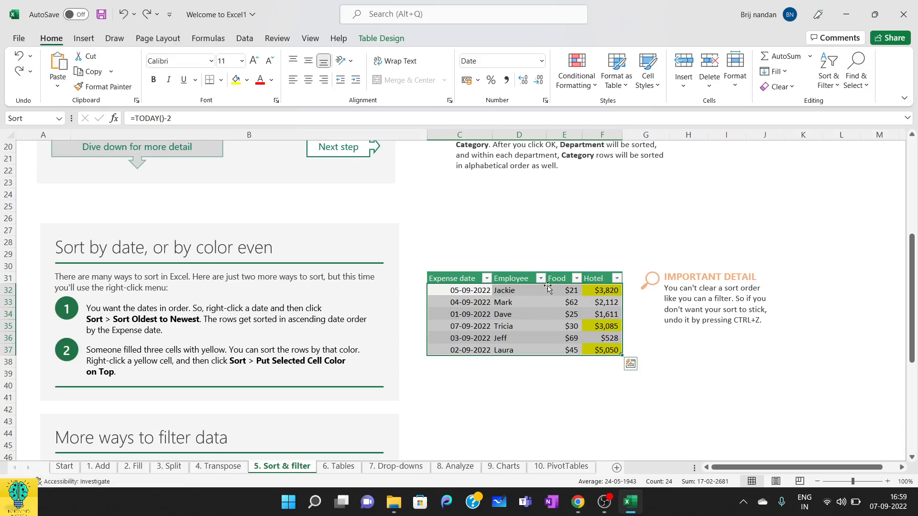
pyautogui.click(618, 281)
pyautogui.click(661, 241)
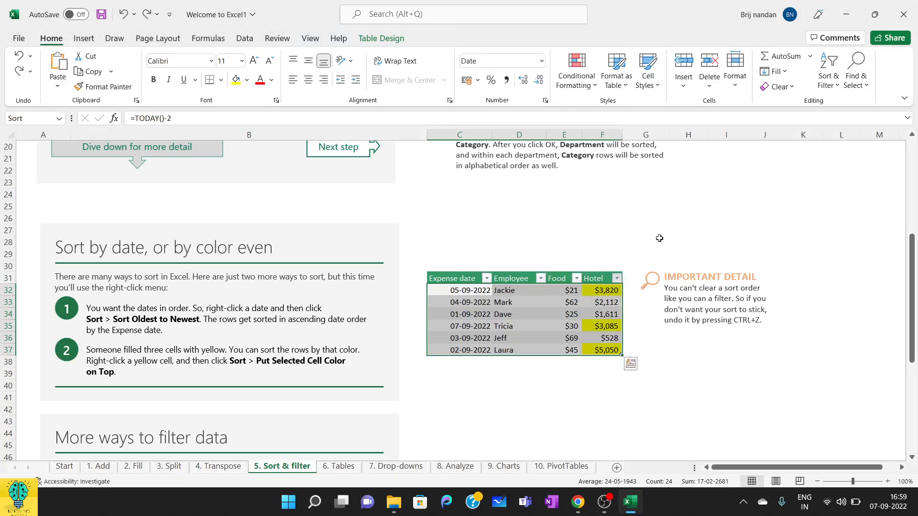
pyautogui.click(621, 244)
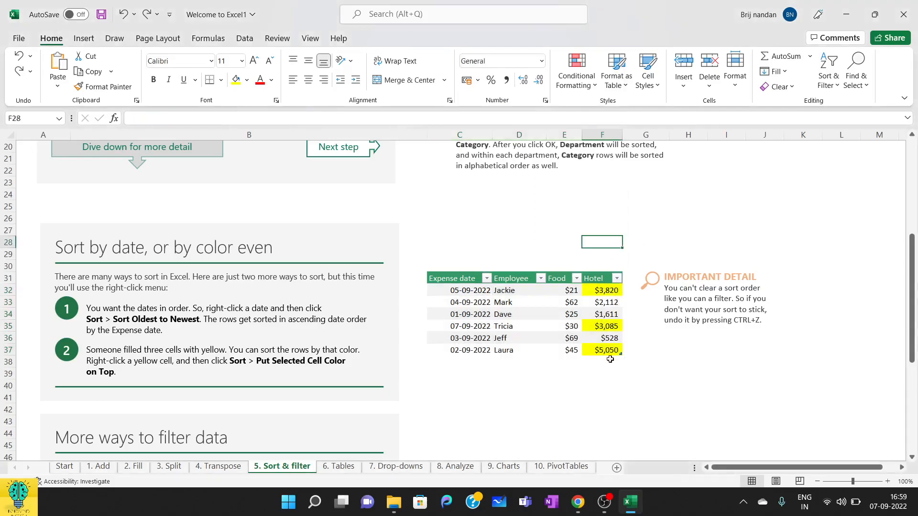
pyautogui.click(618, 281)
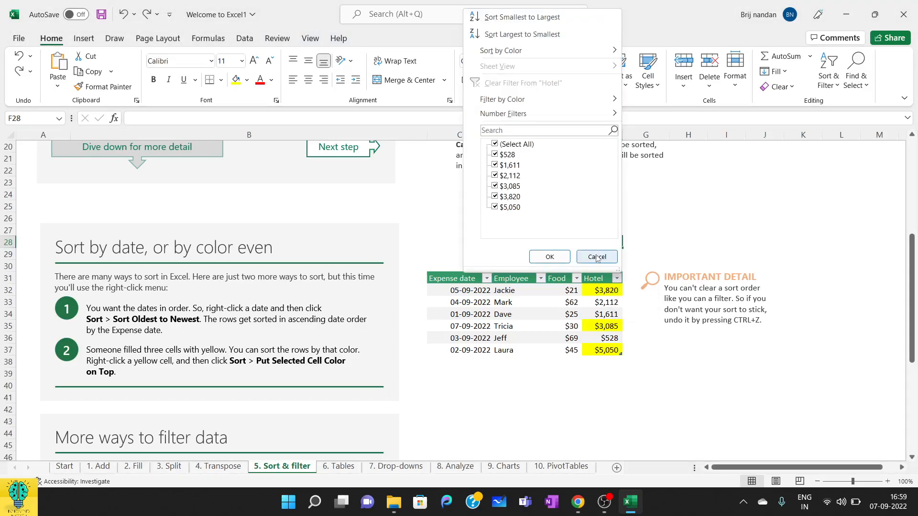
pyautogui.click(597, 256)
# Step: Try to sort the expense table from the Hotel header cell with its cell color on top, and undo the sort
pyautogui.click(591, 279)
pyautogui.rightClick(592, 278)
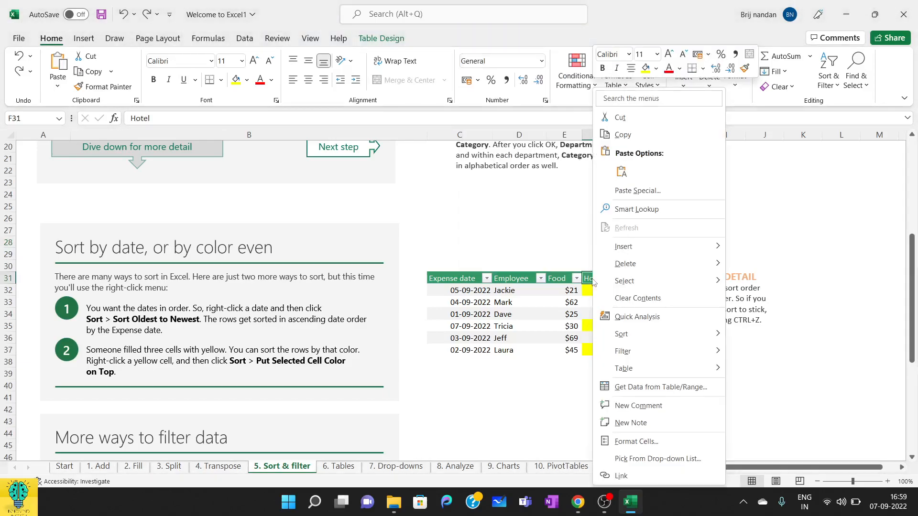
pyautogui.moveTo(717, 337)
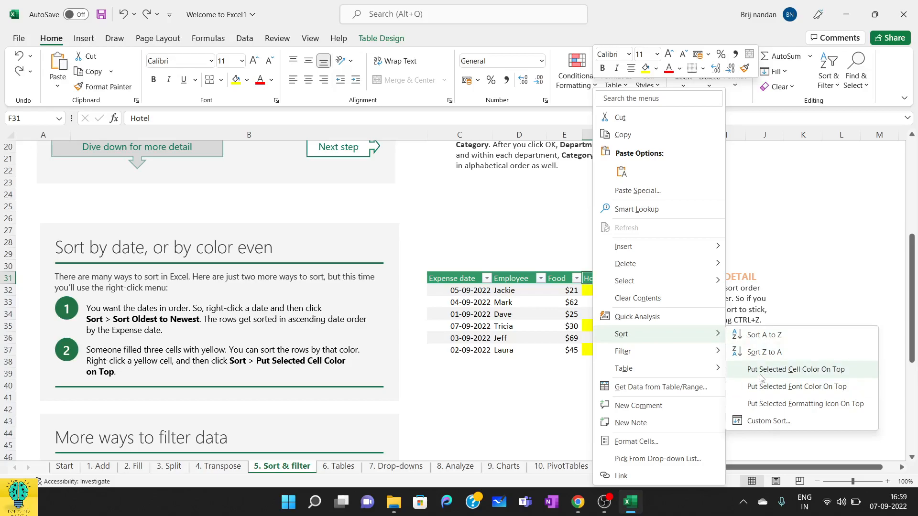
pyautogui.click(820, 374)
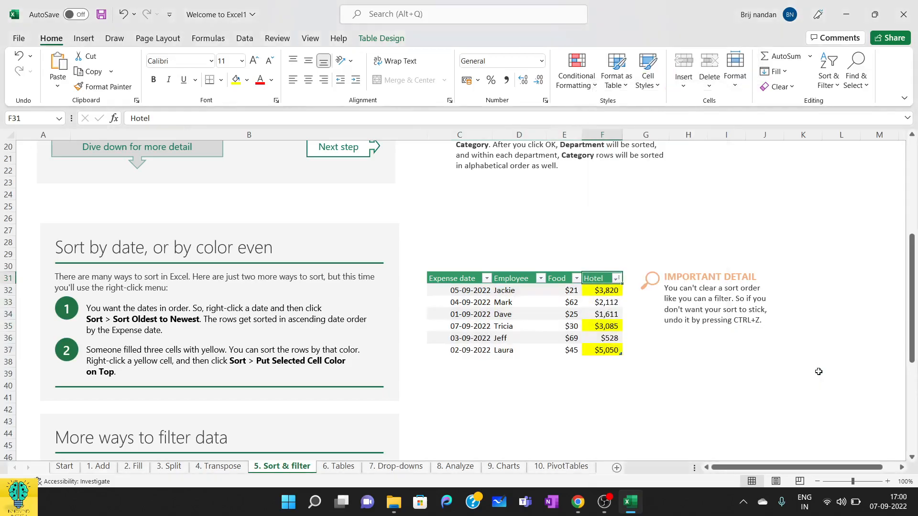
pyautogui.hotkey('ctrl', 'z')
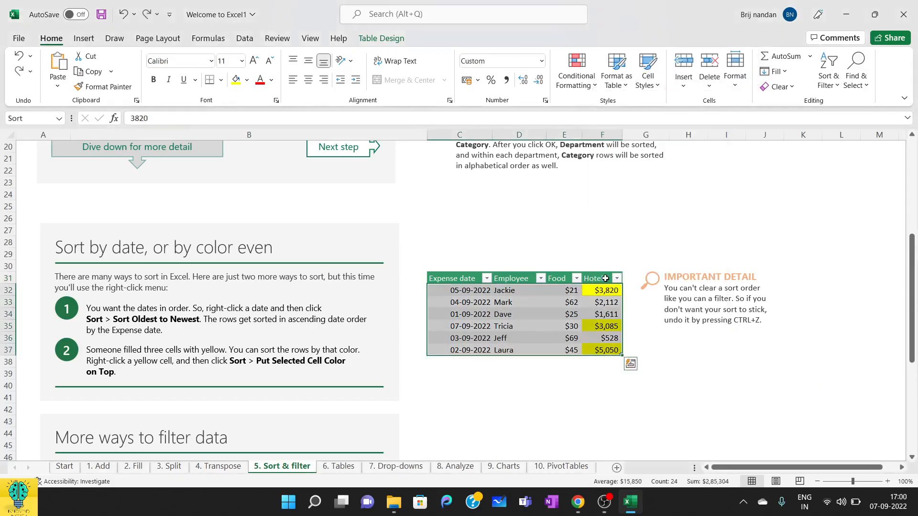
# Step: Sort the expense table from the first yellow Hotel amount, putting the selected cell color on top
pyautogui.click(597, 296)
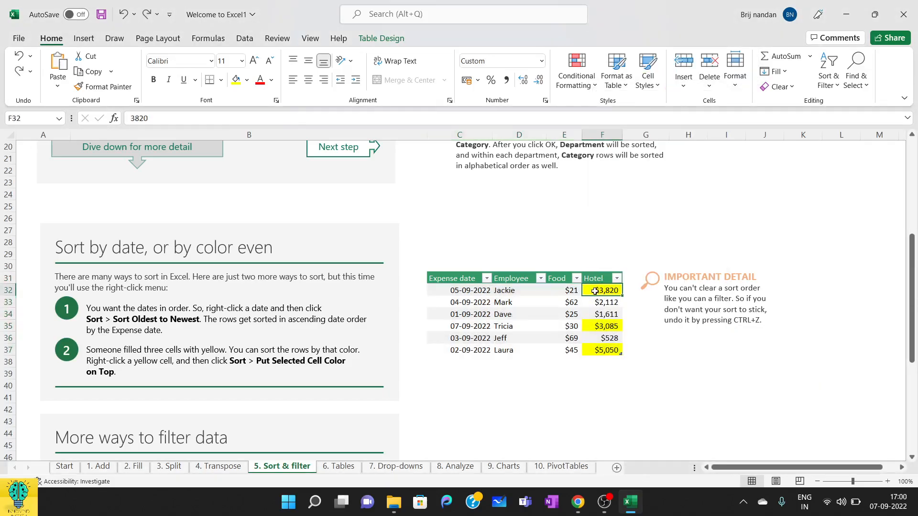
pyautogui.rightClick(597, 296)
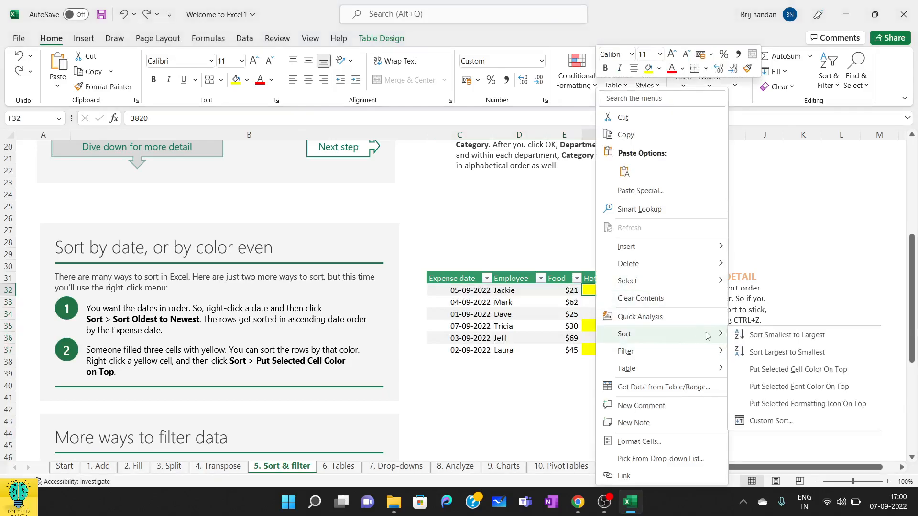
pyautogui.click(819, 372)
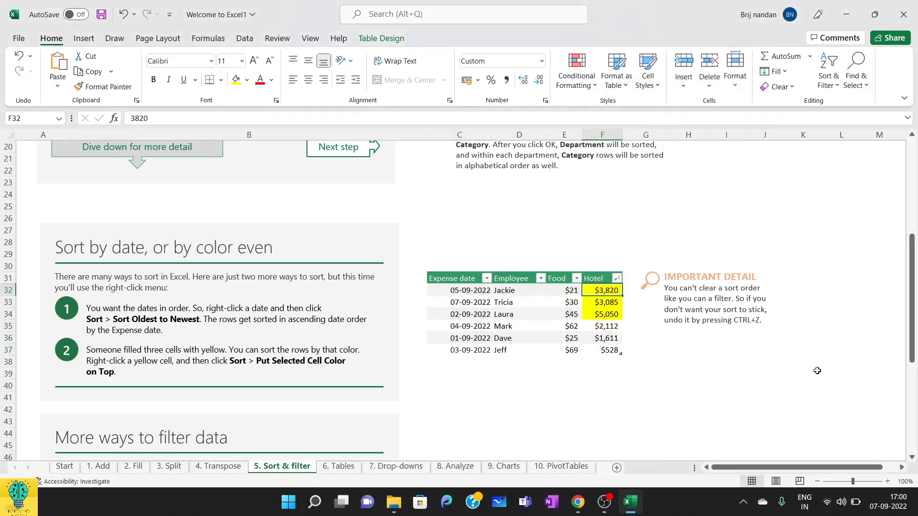
pyautogui.click(733, 374)
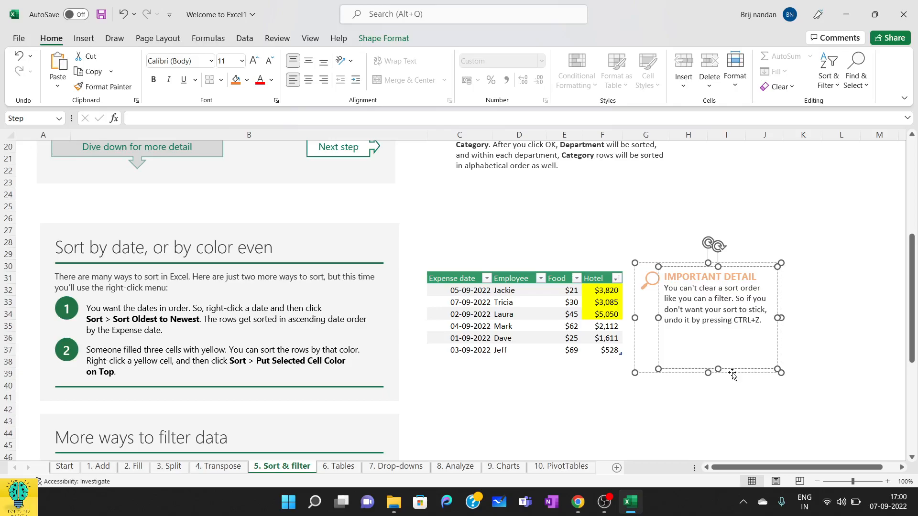
# Step: Undo the cell color sort and go to the table in the "More ways to filter data" section
pyautogui.hotkey('ctrl', 'z')
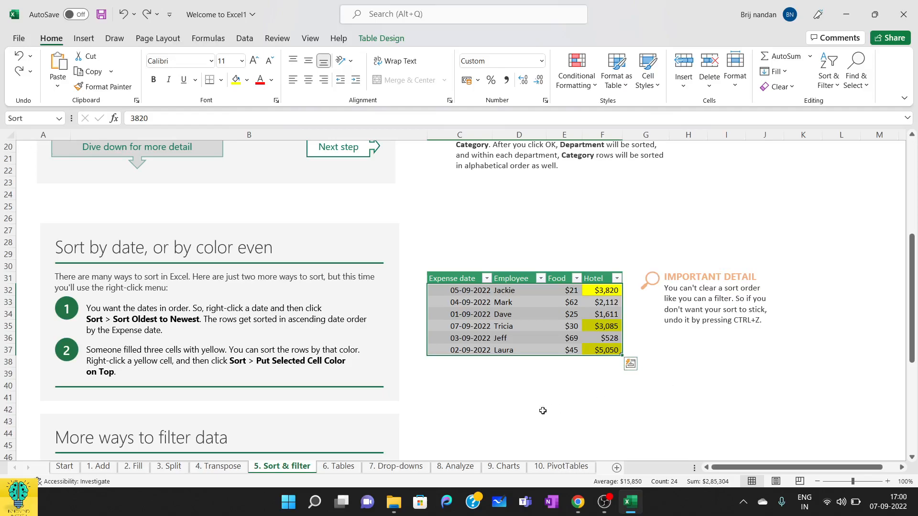
pyautogui.click(543, 410)
pyautogui.scroll(-5, 543, 410)
pyautogui.scroll(-1, 543, 411)
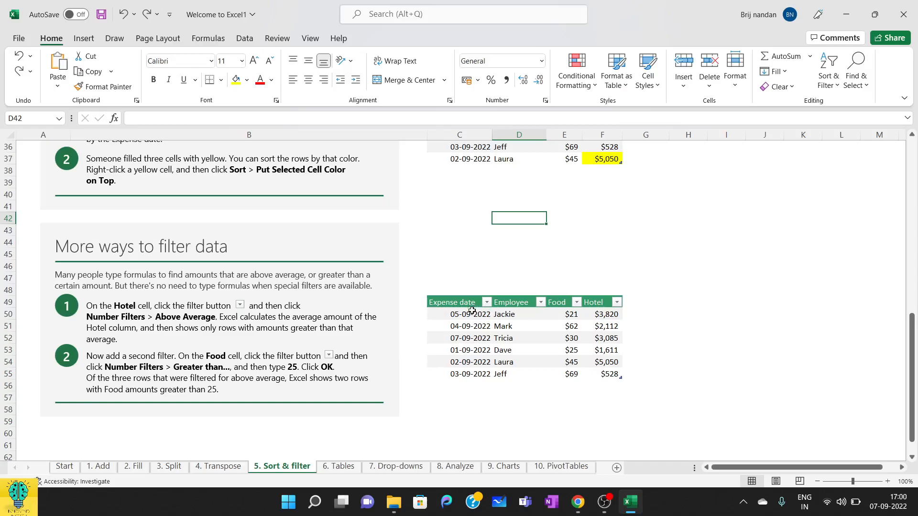
pyautogui.click(596, 302)
pyautogui.rightClick(596, 303)
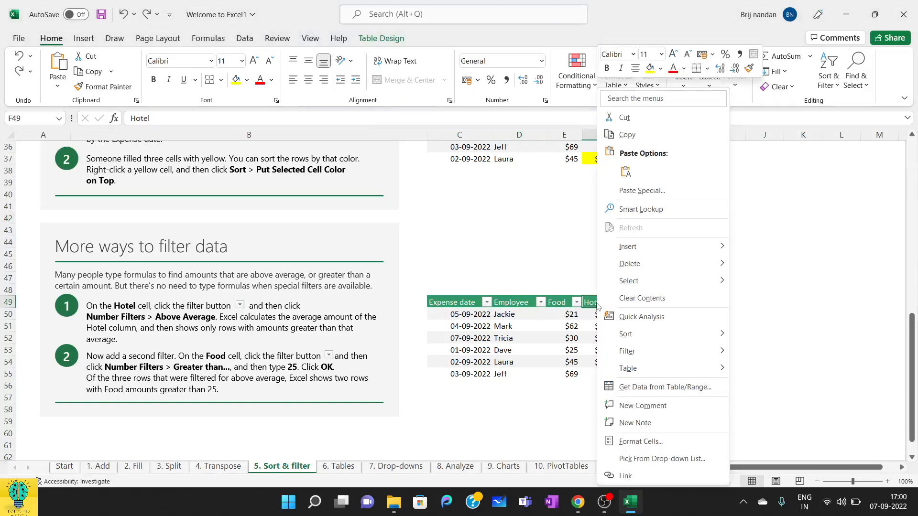
pyautogui.moveTo(717, 353)
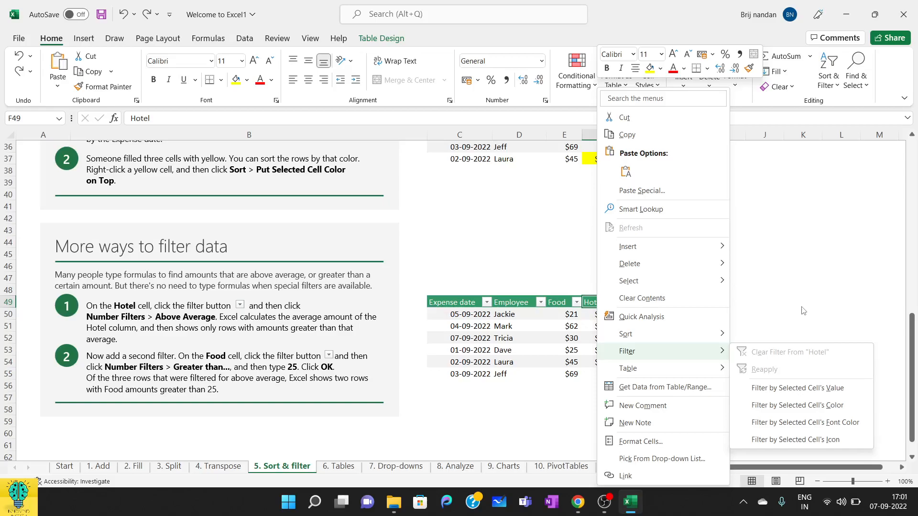
pyautogui.click(761, 321)
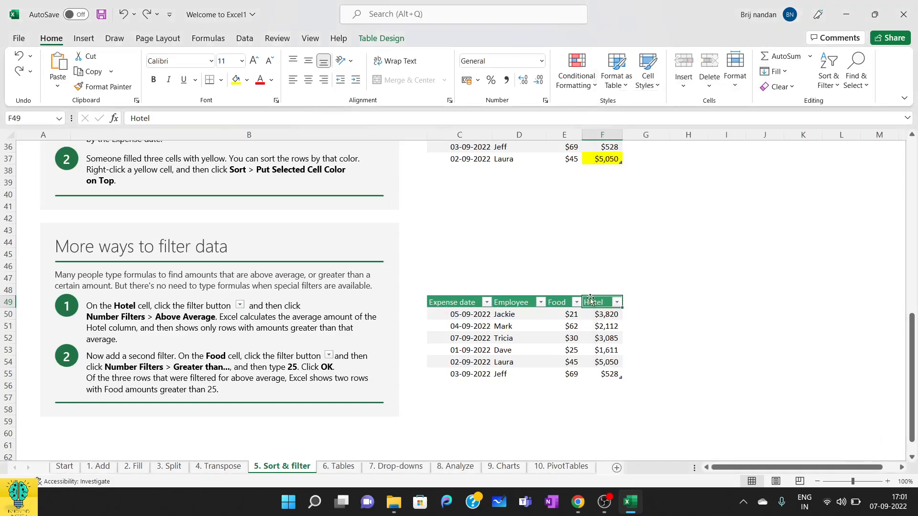
# Step: Review the color sort and number filter options of the Hotel column, and select its amounts to check their average
pyautogui.click(616, 302)
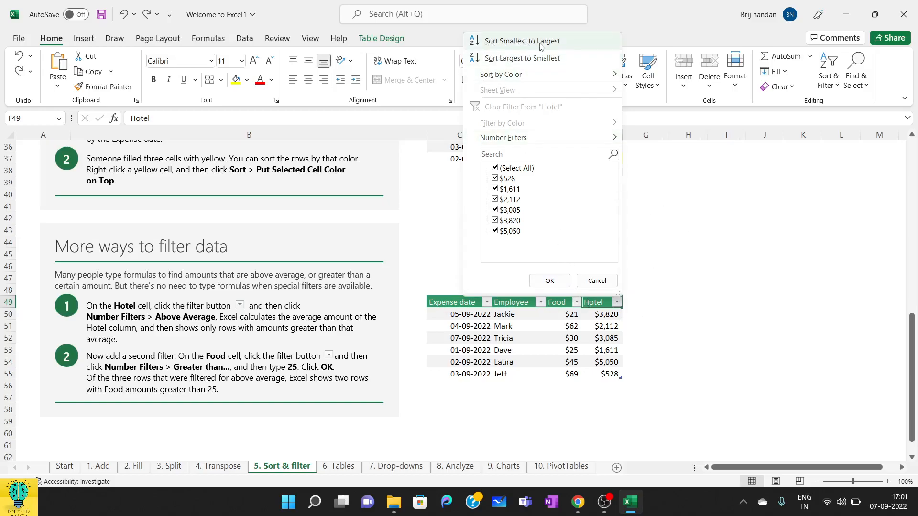
pyautogui.moveTo(509, 73)
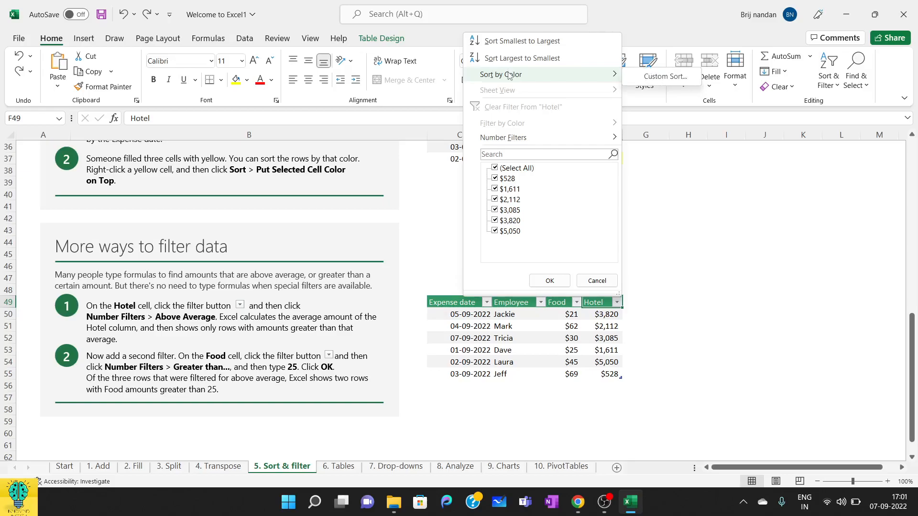
pyautogui.moveTo(509, 137)
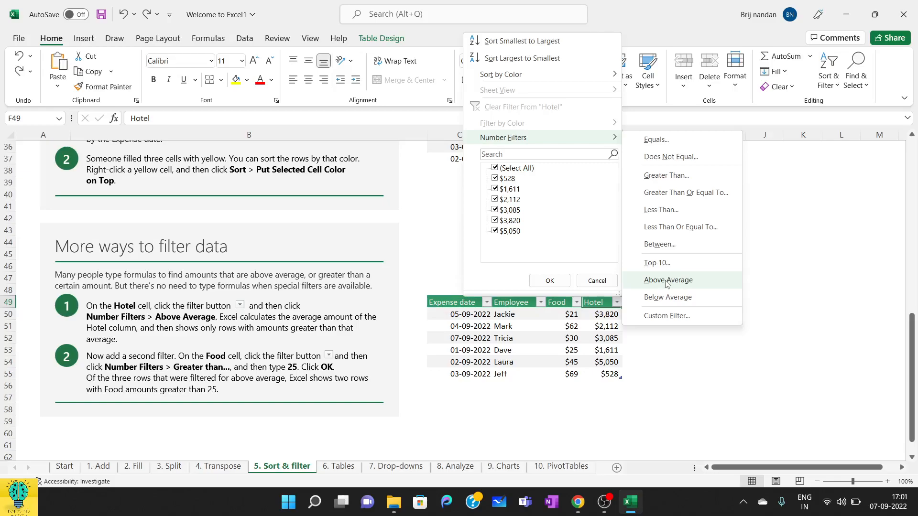
pyautogui.click(659, 374)
pyautogui.click(601, 316)
pyautogui.moveTo(600, 315); pyautogui.dragTo(602, 374)
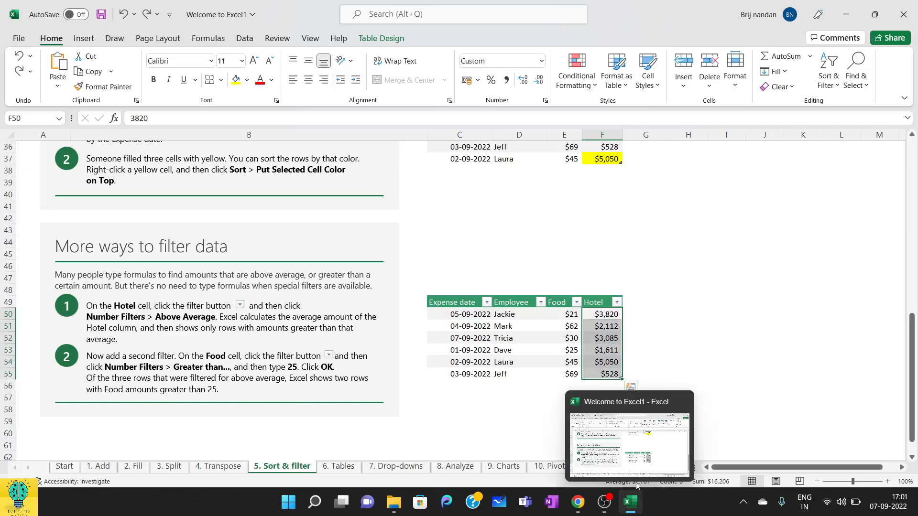
# Step: Filter the Hotel column of the "More ways to filter data" table to show only above-average amounts
pyautogui.click(616, 302)
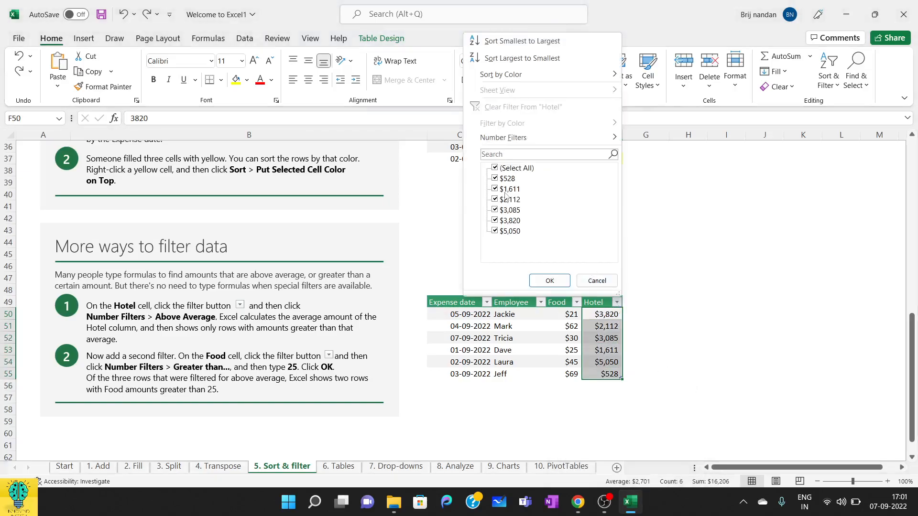
pyautogui.moveTo(611, 140)
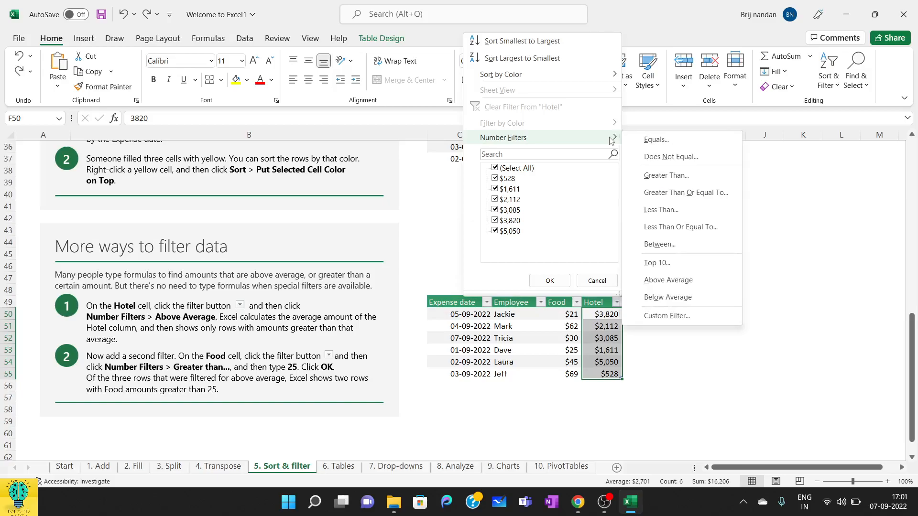
pyautogui.click(668, 280)
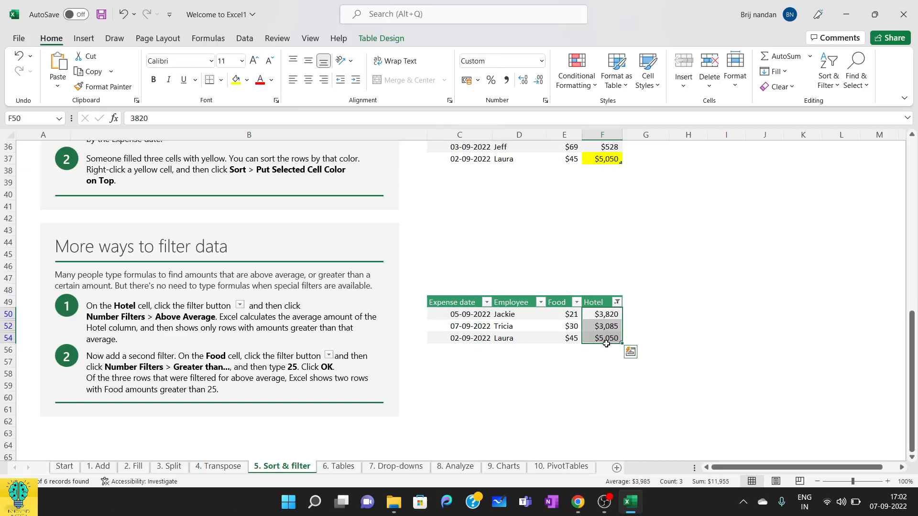
# Step: Add a second filter on the Food column for amounts greater than 25, and deselect the table
pyautogui.click(576, 310)
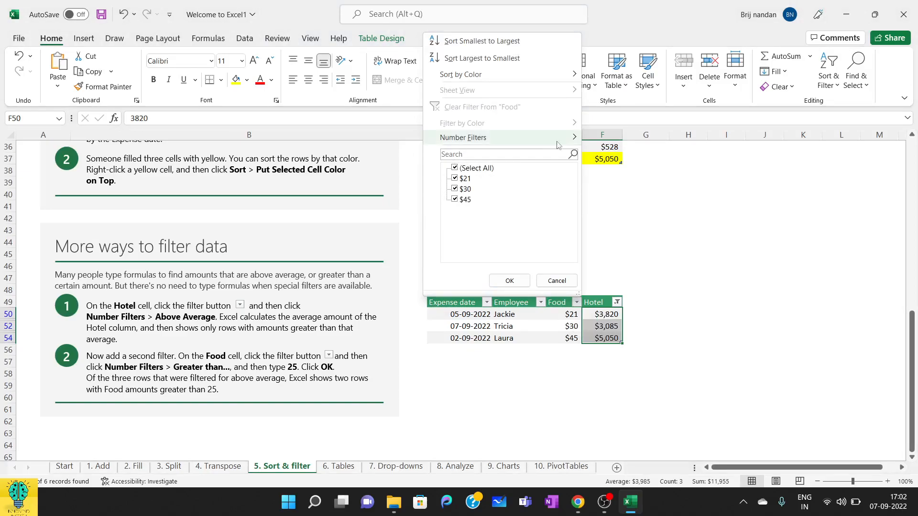
pyautogui.moveTo(565, 143)
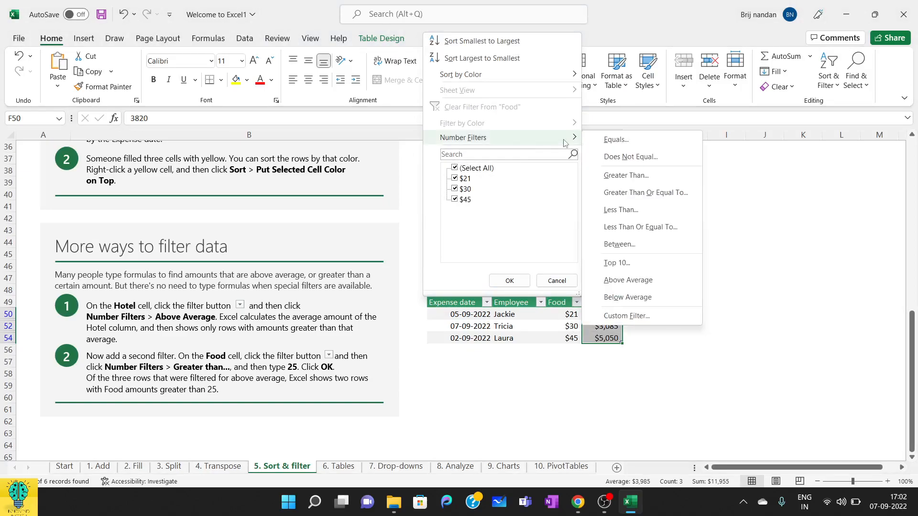
pyautogui.click(625, 177)
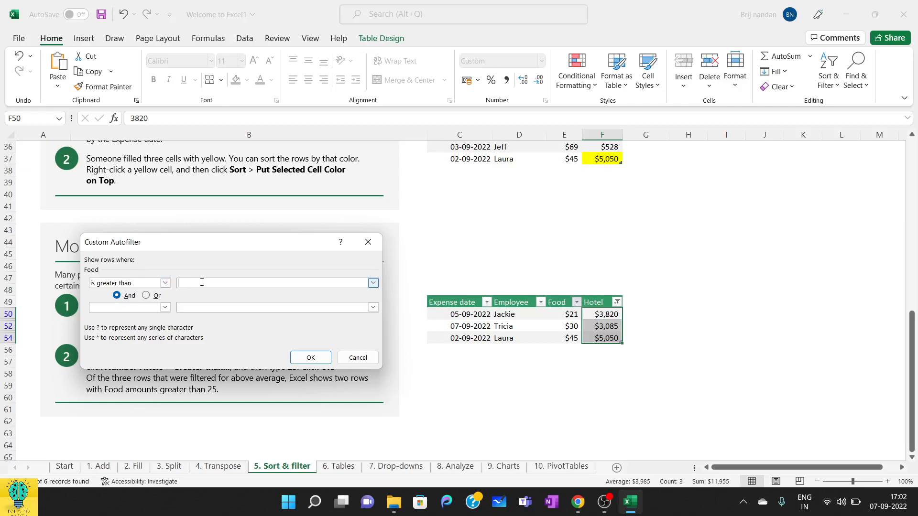
pyautogui.write('25')
pyautogui.click(306, 358)
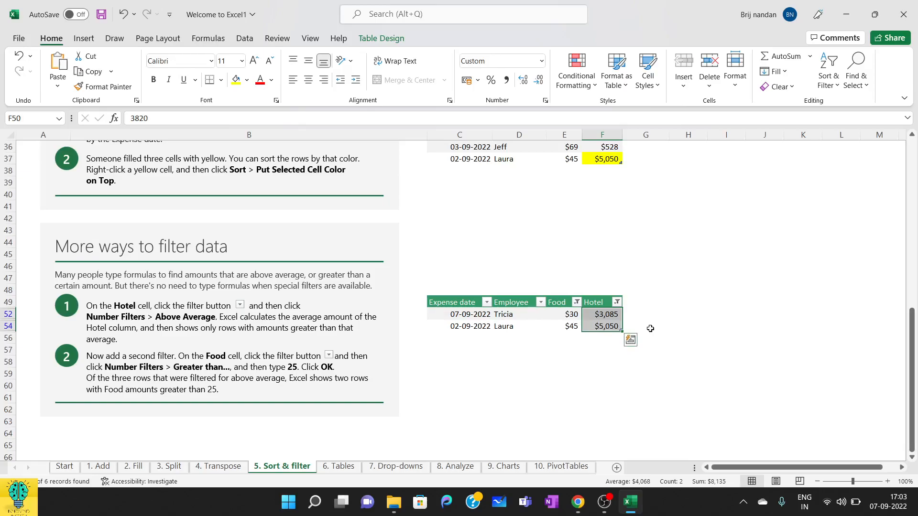
pyautogui.click(674, 310)
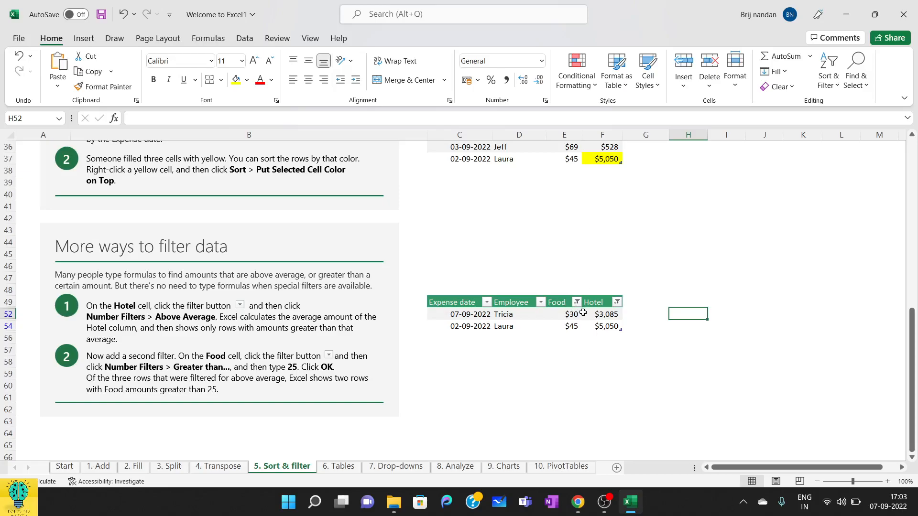
# Step: Sort the expense table in the "Sort by date, or by color even" section by the Hotel column's yellow cell color
pyautogui.scroll(-3, 408, 344)
pyautogui.scroll(3, 408, 344)
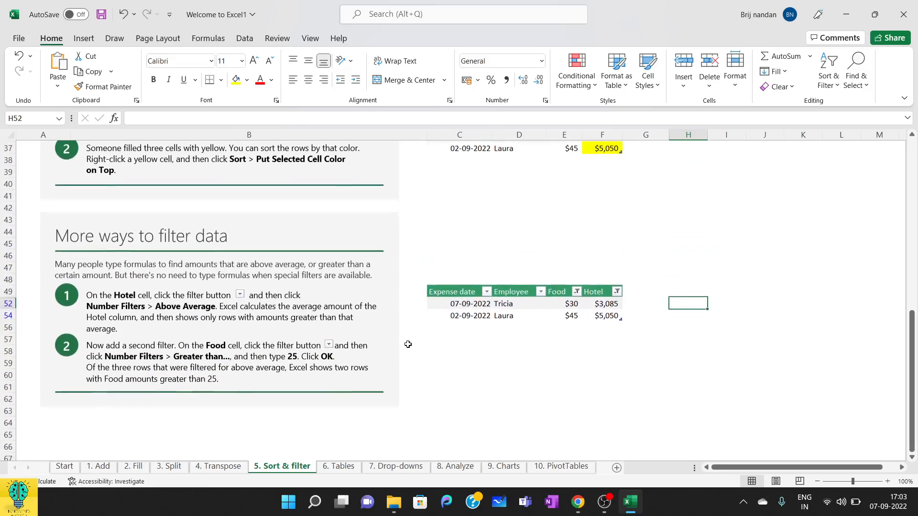
pyautogui.scroll(6, 650, 298)
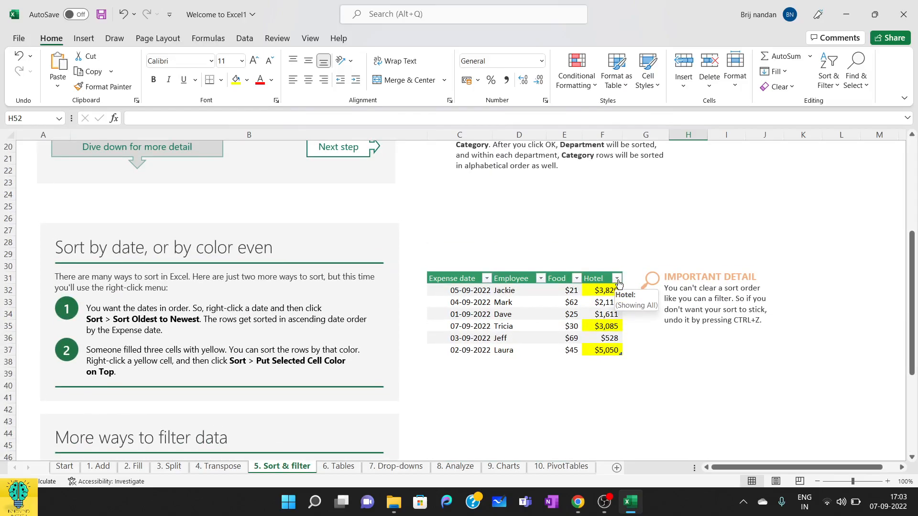
pyautogui.click(617, 279)
pyautogui.moveTo(532, 51)
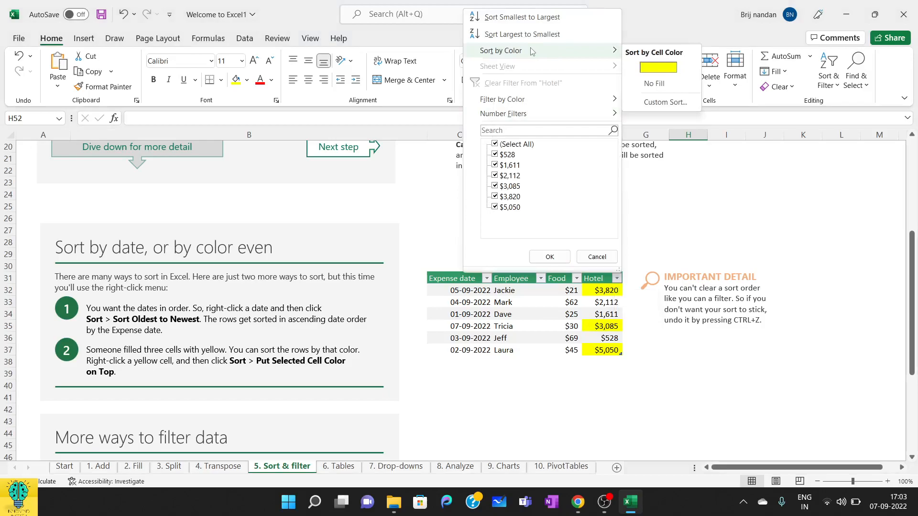
pyautogui.click(651, 69)
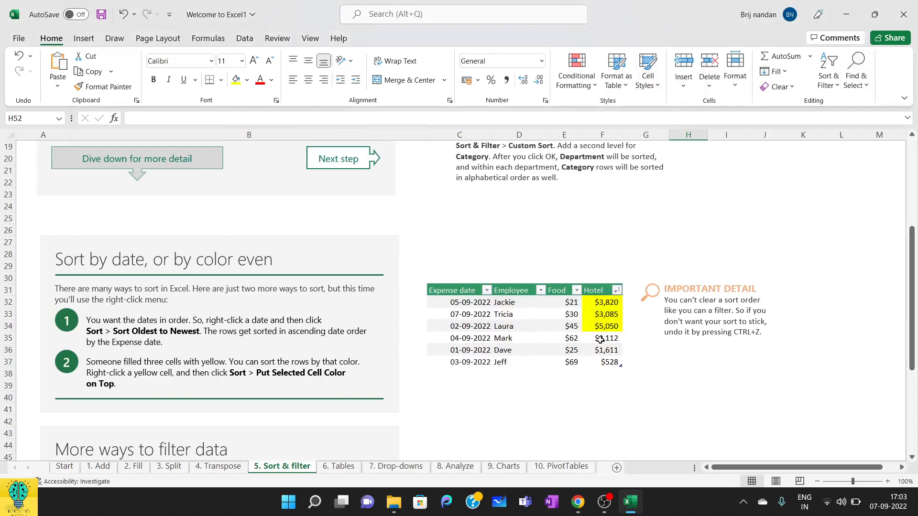
# Step: Check the sort and filter by cell color options of the Hotel column without applying any
pyautogui.click(617, 292)
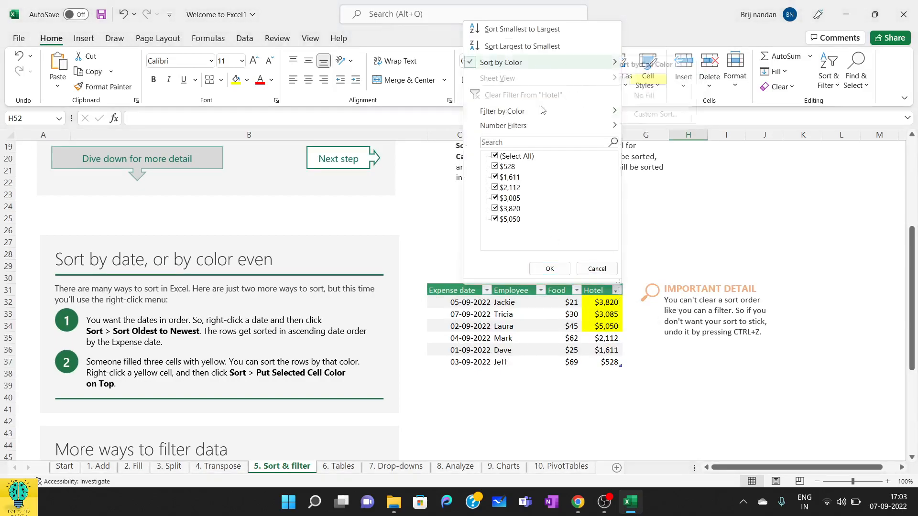
pyautogui.moveTo(541, 116)
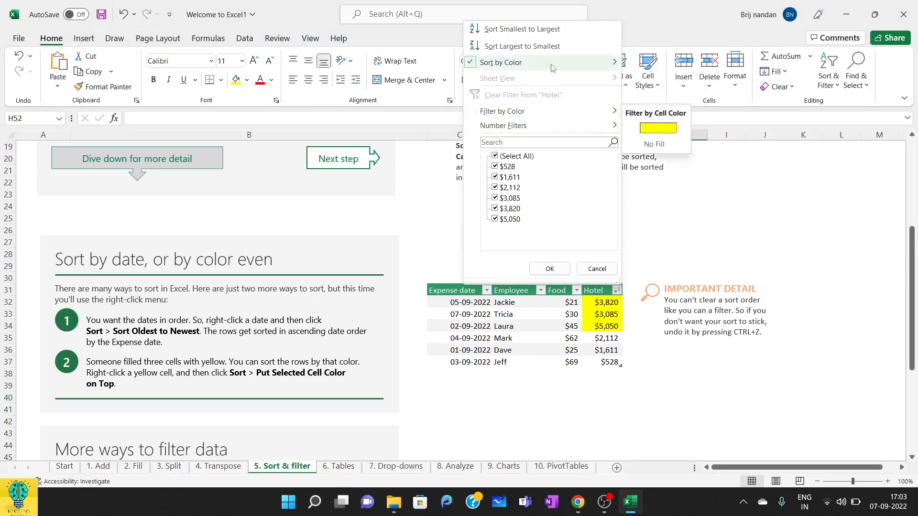
pyautogui.moveTo(477, 64)
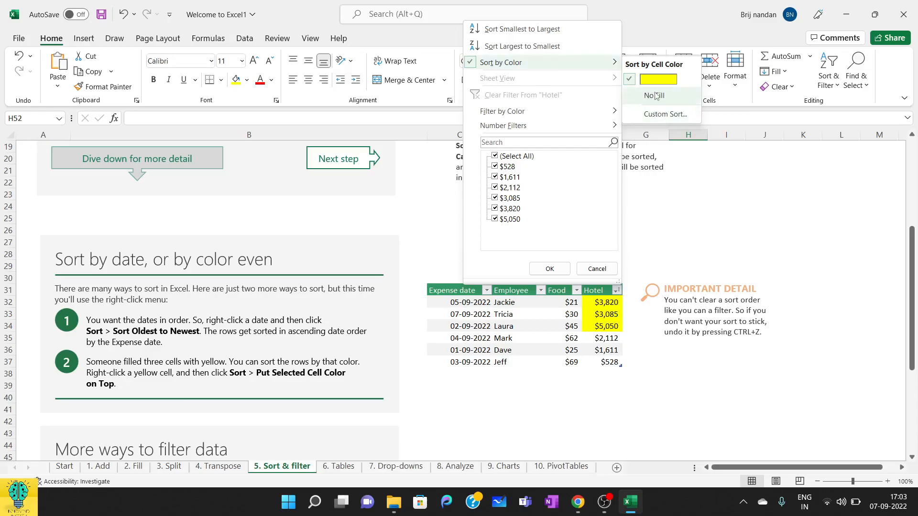
pyautogui.click(665, 215)
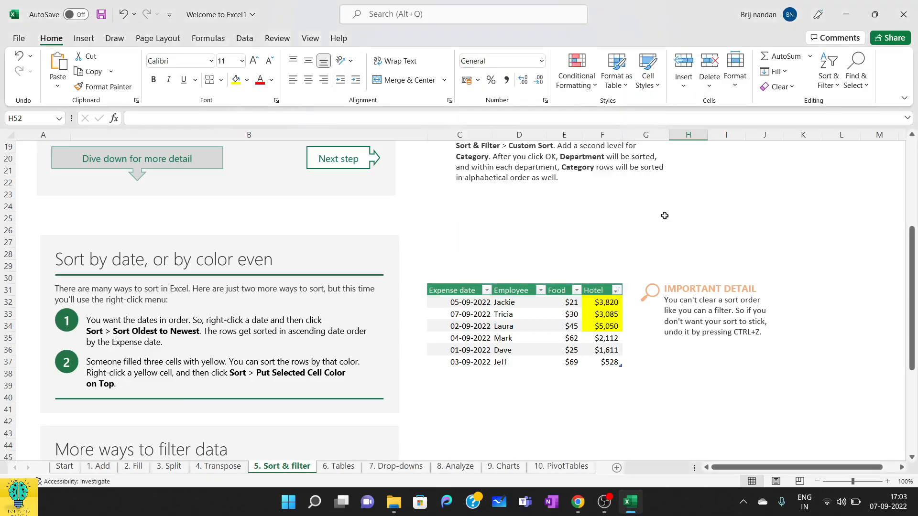
# Step: Undo the yellow cell color sort and return to the "Sort and filter with ease" section
pyautogui.hotkey('ctrl', 'z')
pyautogui.scroll(2, 588, 234)
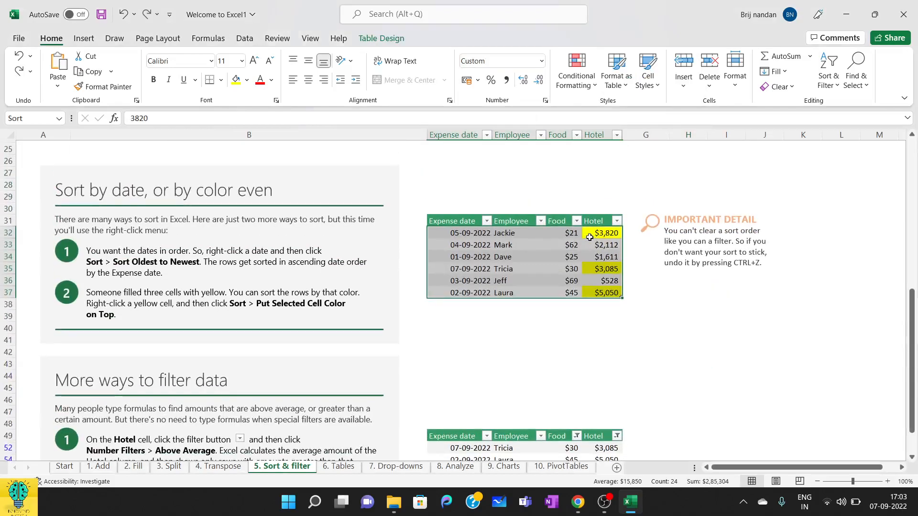
pyautogui.click(702, 346)
pyautogui.scroll(-1, 702, 345)
pyautogui.scroll(6, 702, 346)
pyautogui.scroll(4, 702, 345)
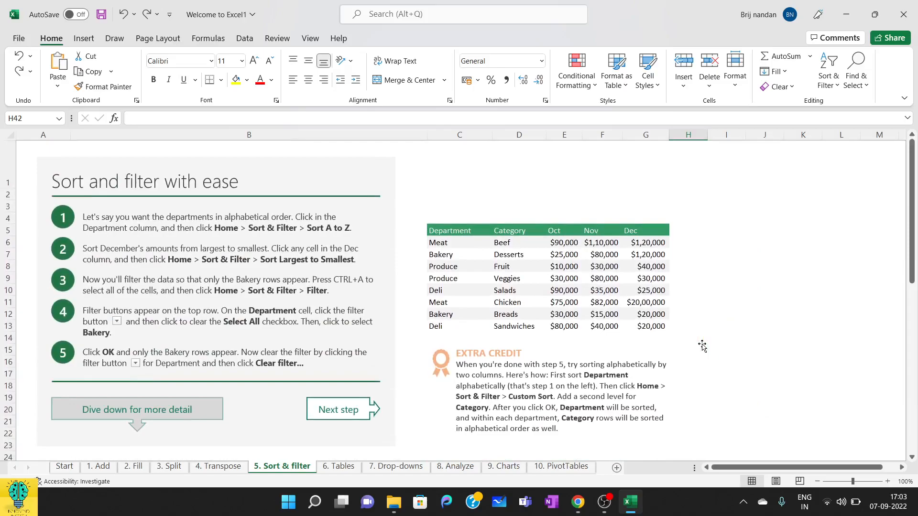